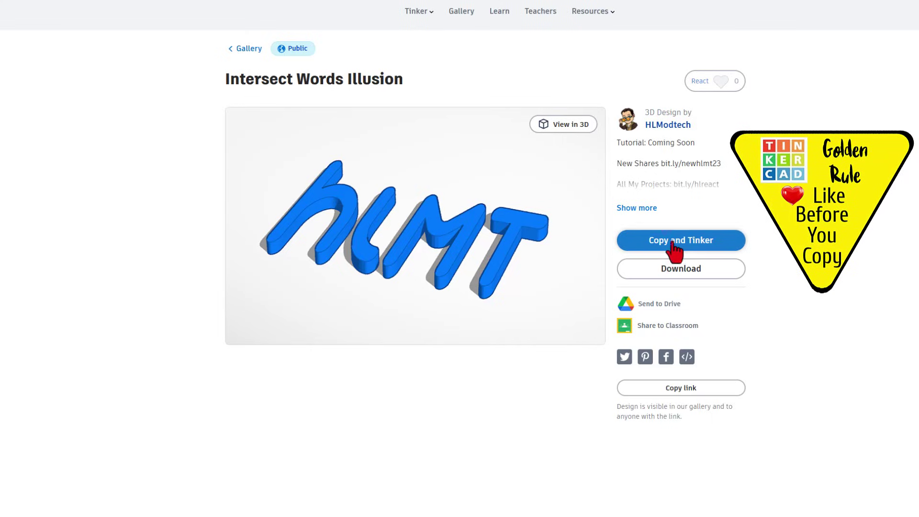
Step: React to the Intersect Words Illusion design with Awesome
click(725, 82)
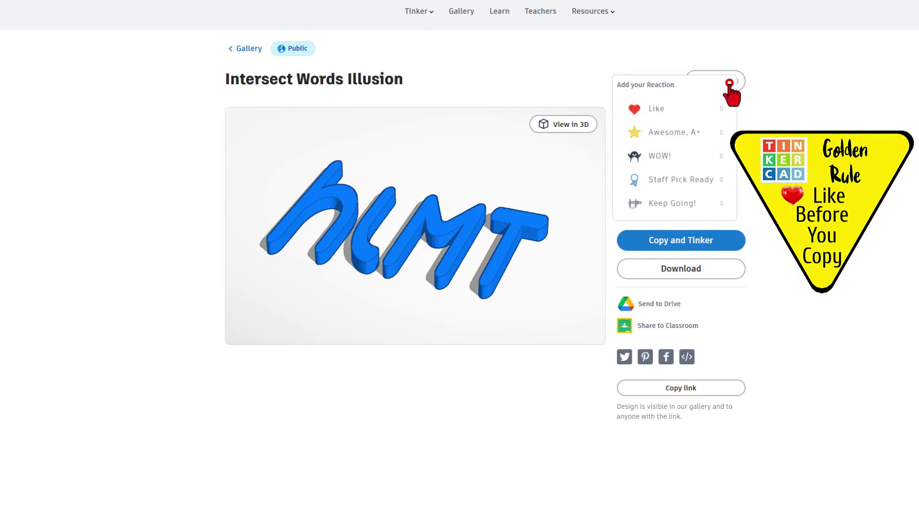
click(688, 136)
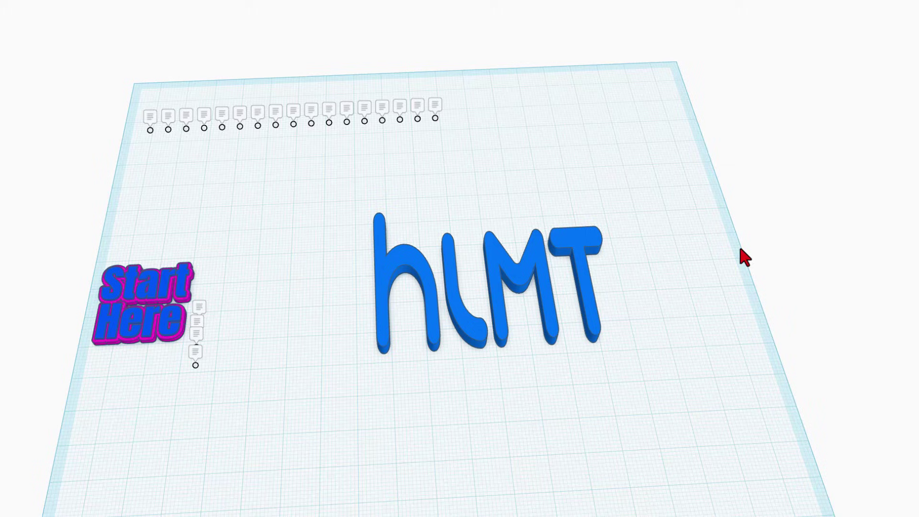
Step: Read and close the workplane notes on Text Tricks, free font files and making Tinkercad fonts
click(149, 118)
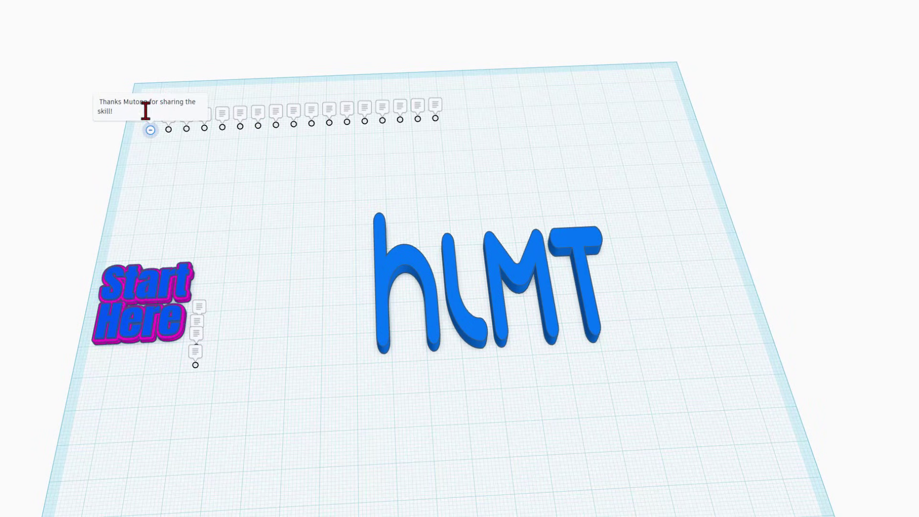
click(150, 129)
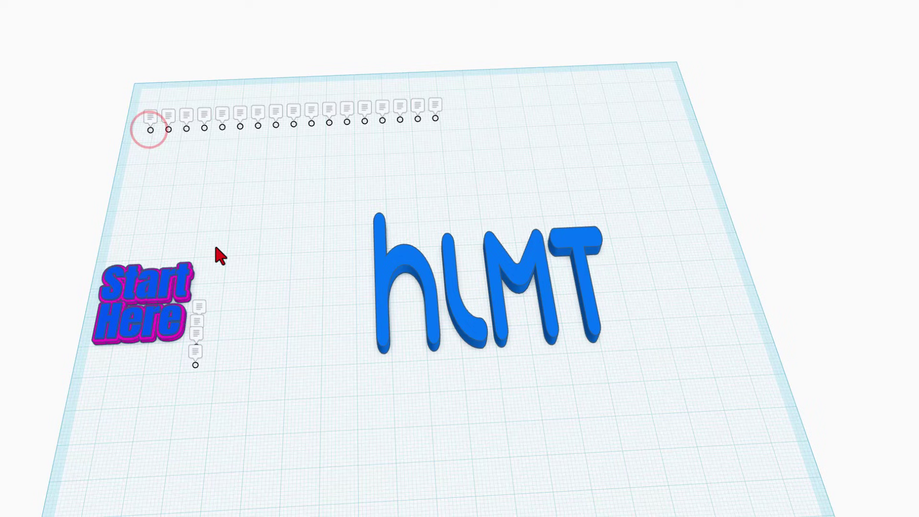
click(198, 307)
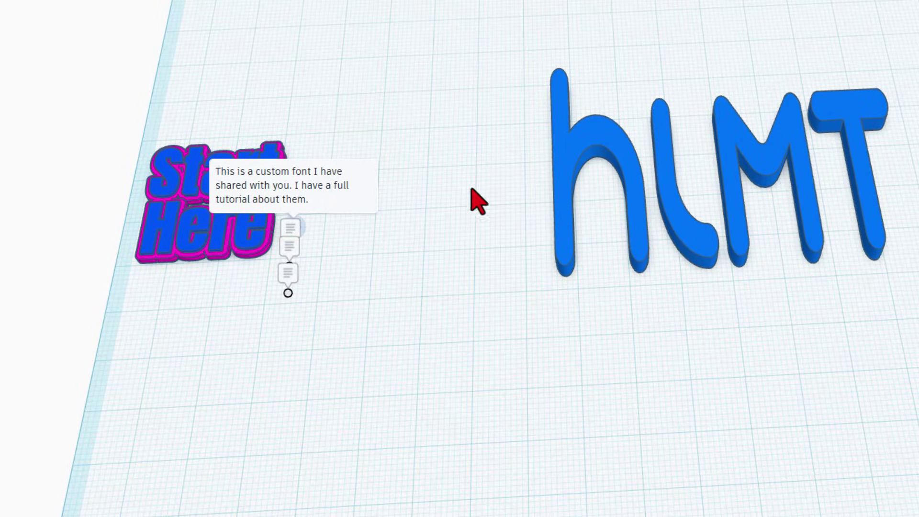
click(290, 227)
click(292, 239)
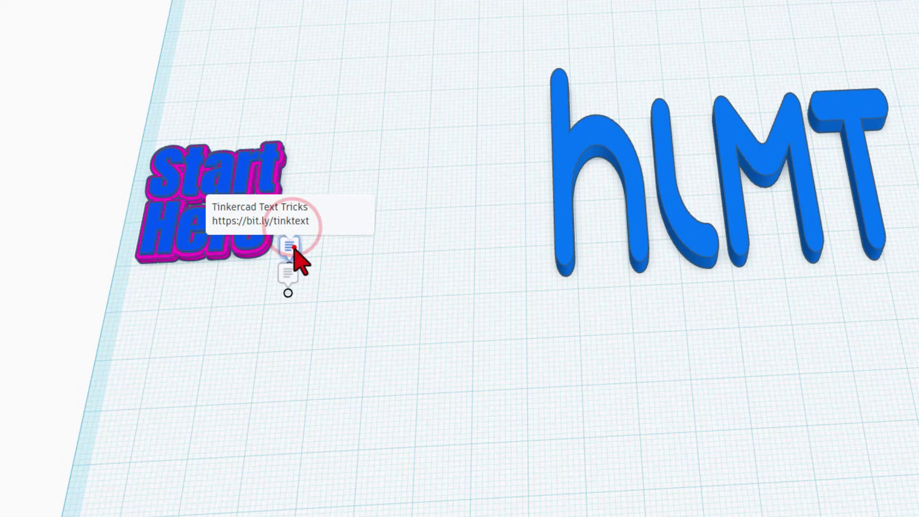
click(293, 246)
click(283, 271)
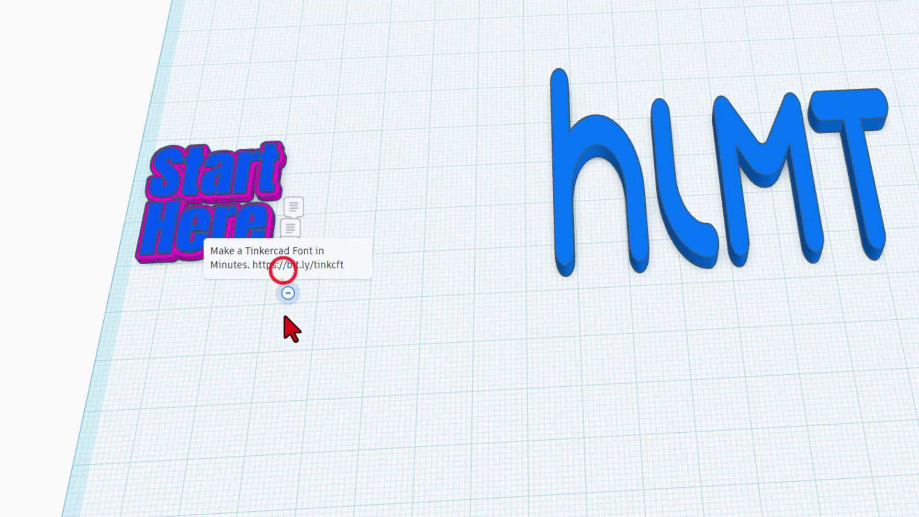
click(284, 292)
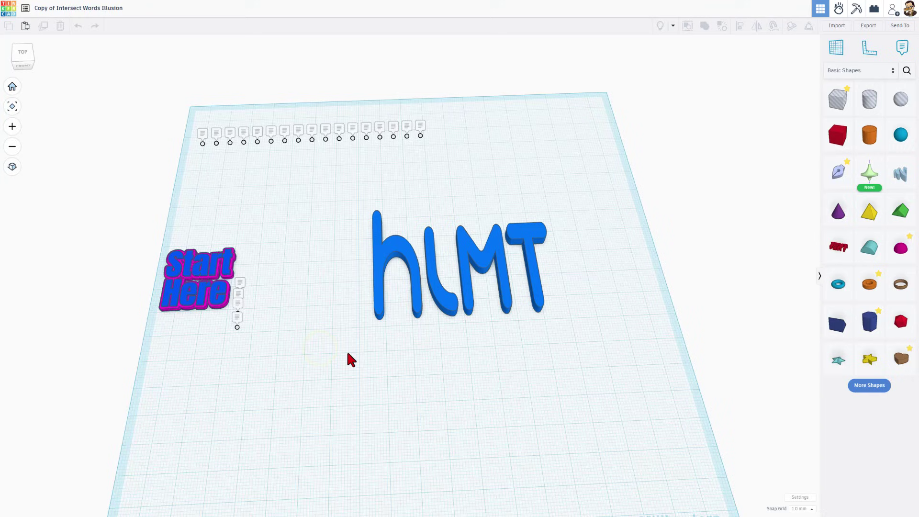
click(496, 267)
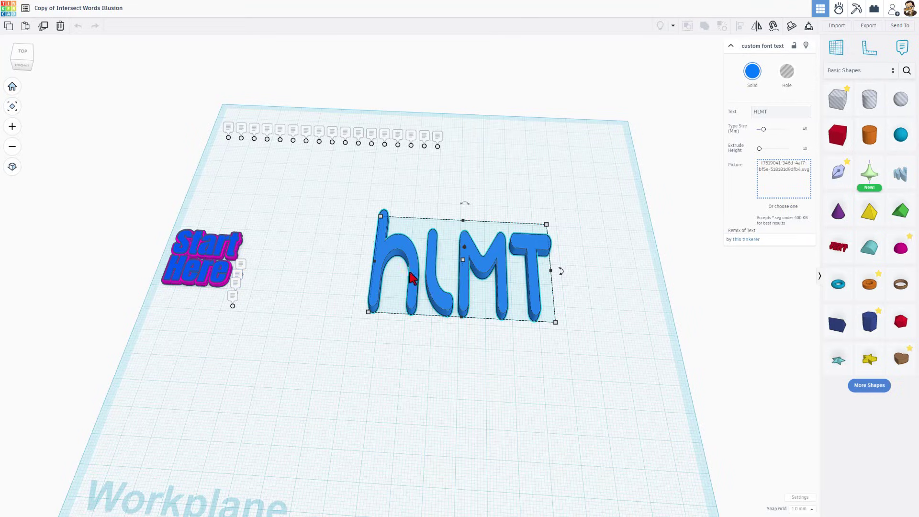
click(355, 236)
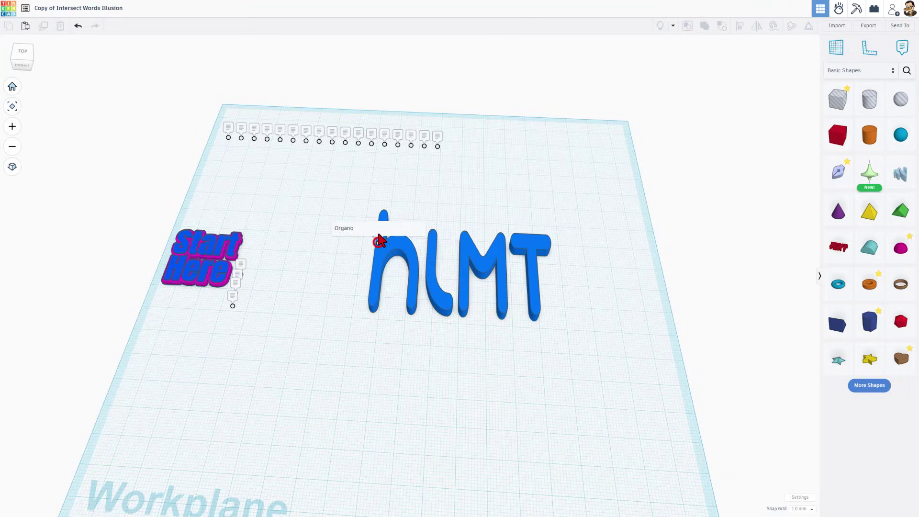
right_drag(413, 266, 427, 248)
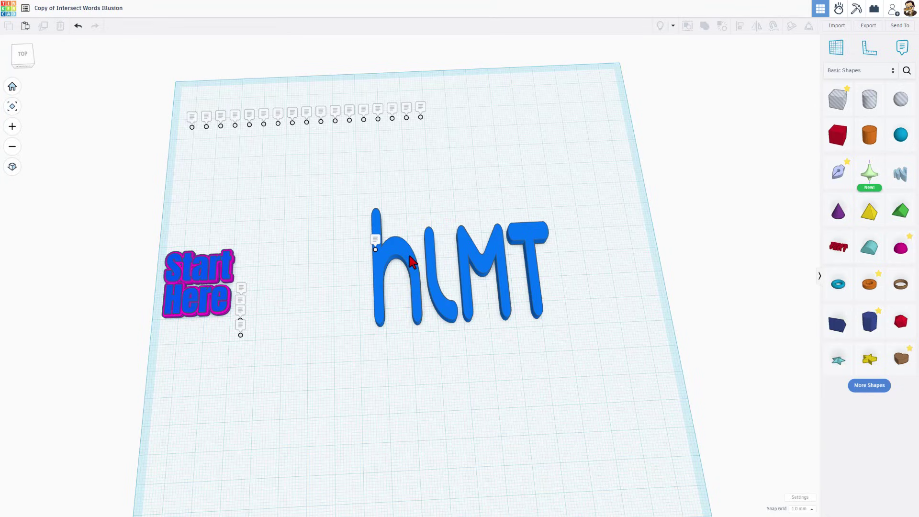
right_drag(416, 272, 408, 270)
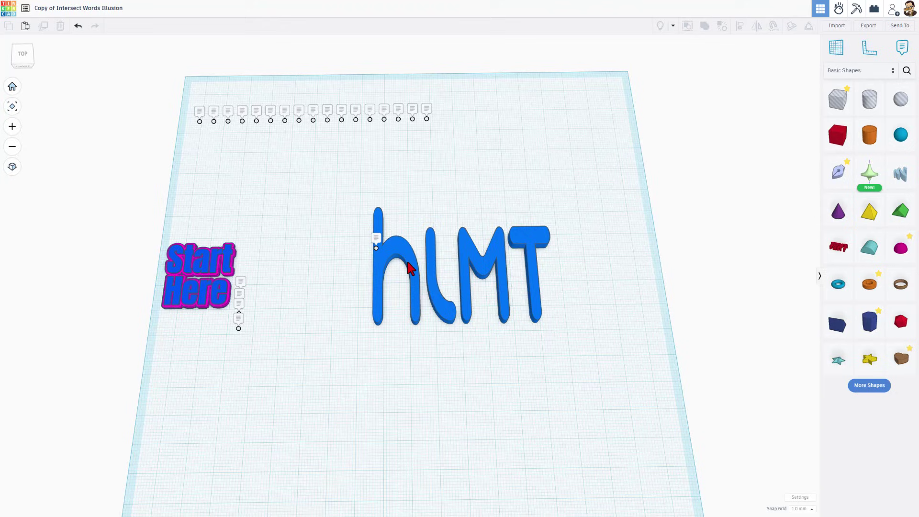
click(411, 268)
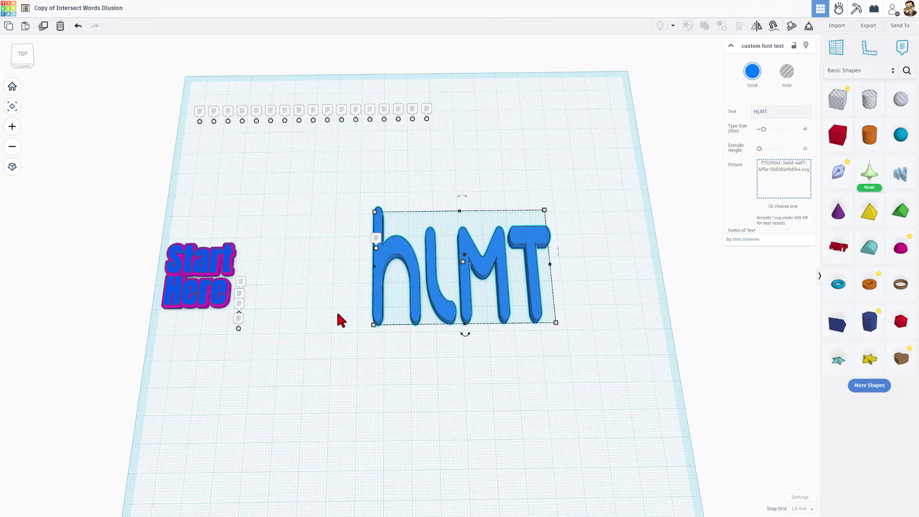
click(372, 324)
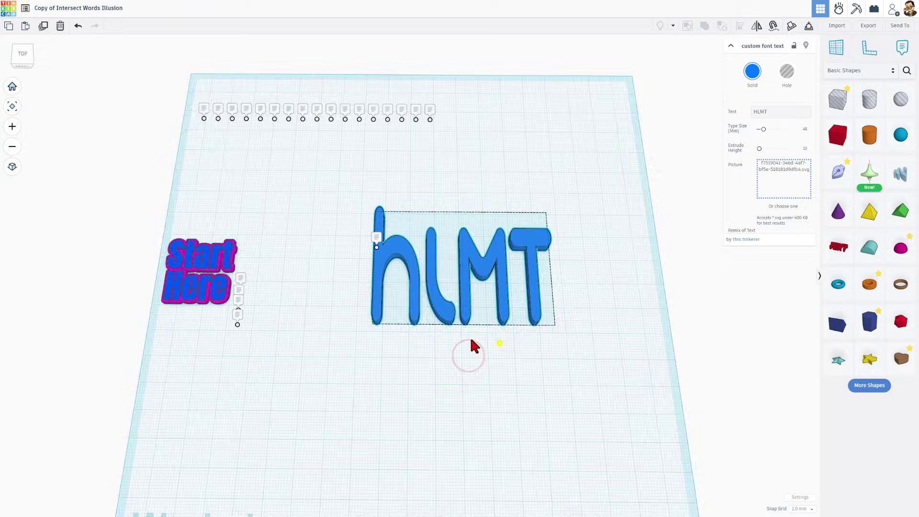
right_drag(471, 345, 410, 260)
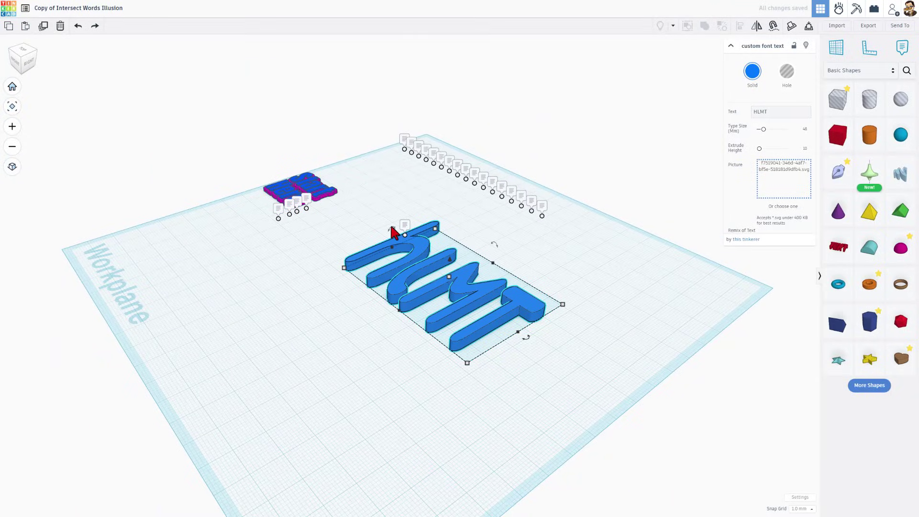
Step: Rotate the HLMT letters 90° upright and drop them onto the workplane
drag(391, 229, 390, 227)
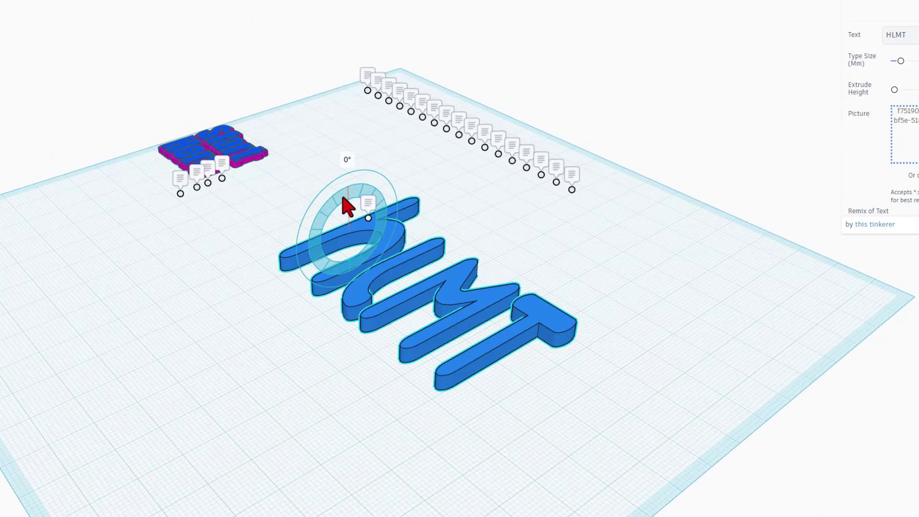
drag(342, 197, 328, 246)
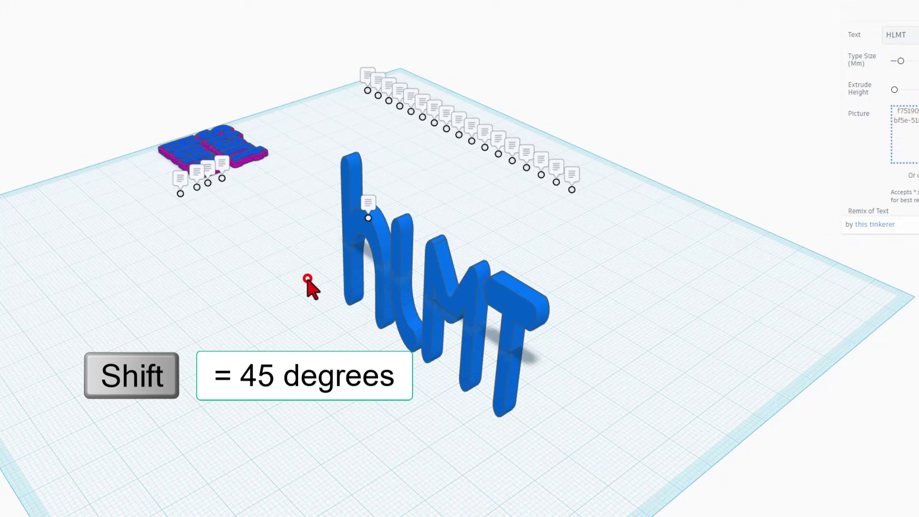
click(308, 276)
key(d)
click(337, 277)
click(385, 245)
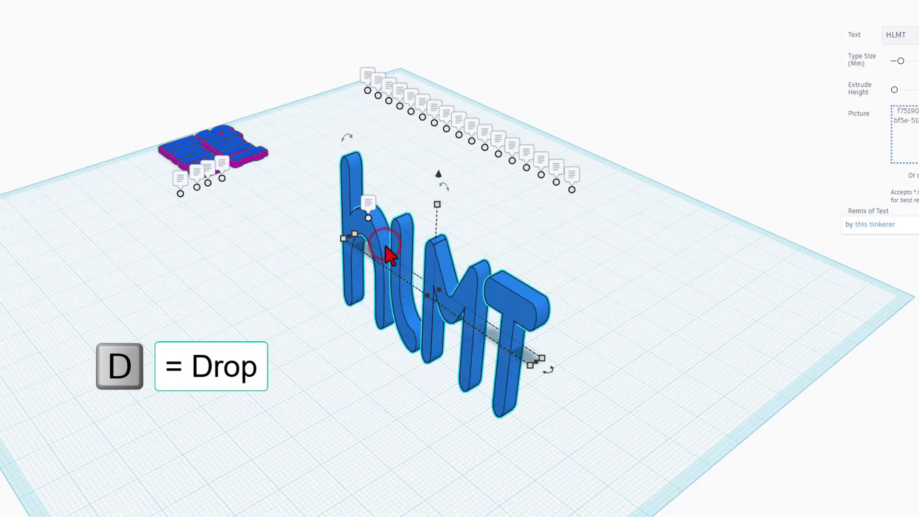
Step: Change the letters' depth from 4.00 to 70 mm
right_drag(357, 267, 541, 287)
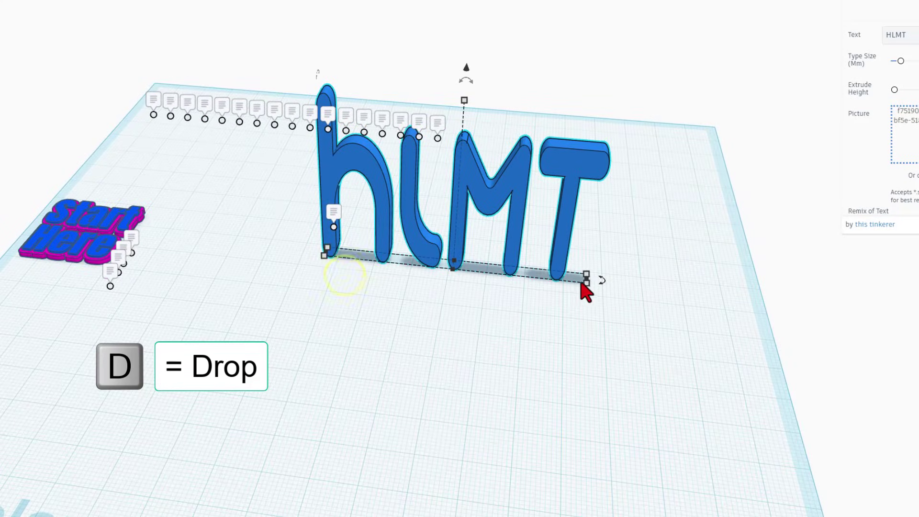
right_drag(555, 319, 476, 390)
click(483, 392)
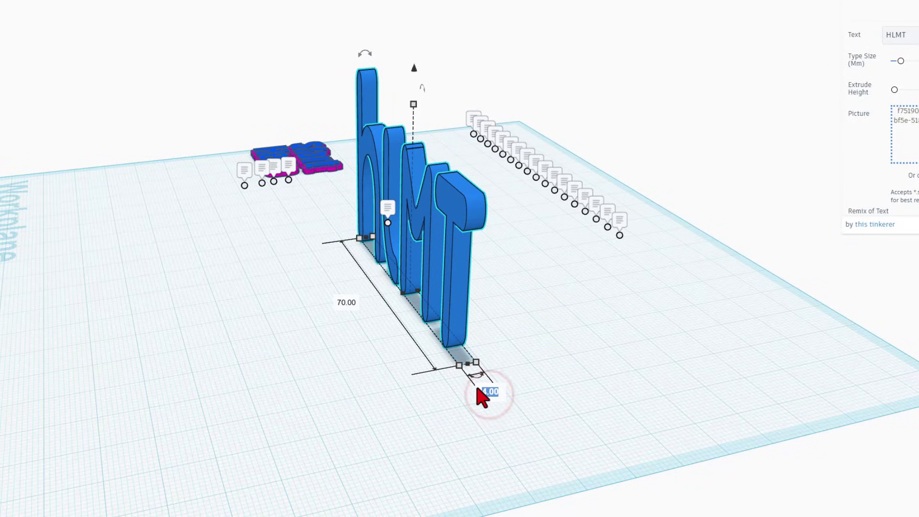
text(70)
key(Return)
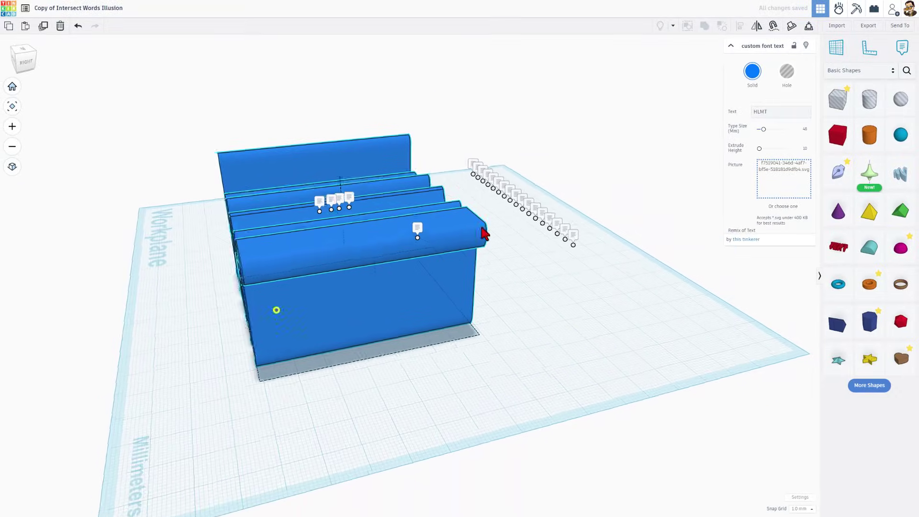
Step: Hide the notes on the workplane
right_drag(334, 369, 276, 310)
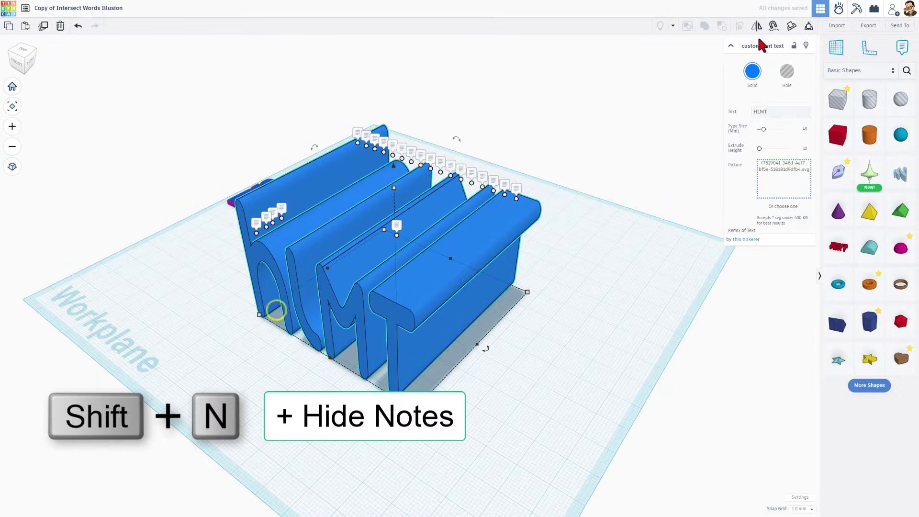
click(672, 26)
click(679, 79)
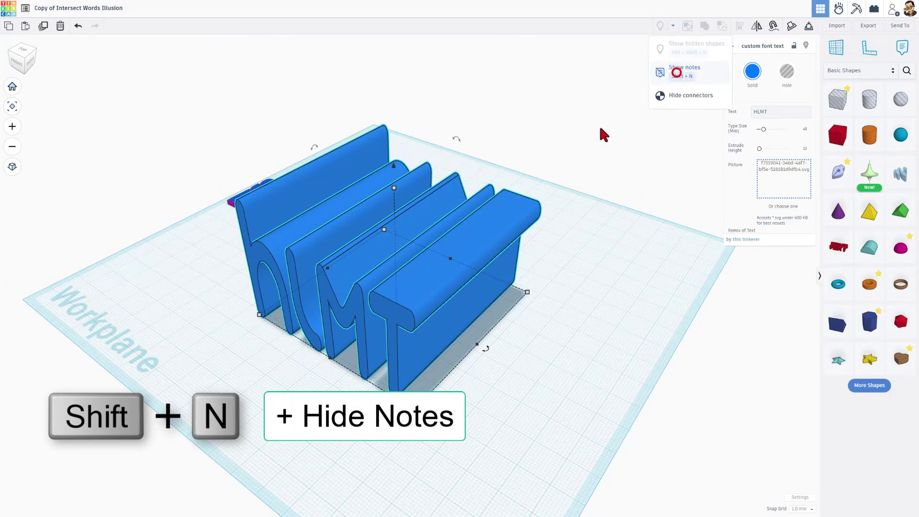
Step: Duplicate the HLMT letters and turn the copy 90° around its vertical axis
right_drag(598, 133, 520, 314)
click(521, 314)
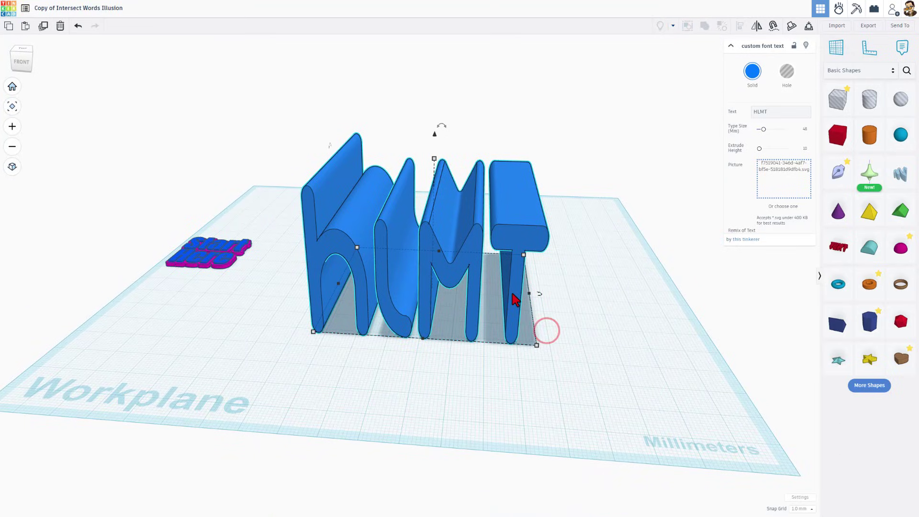
key(ctrl+d)
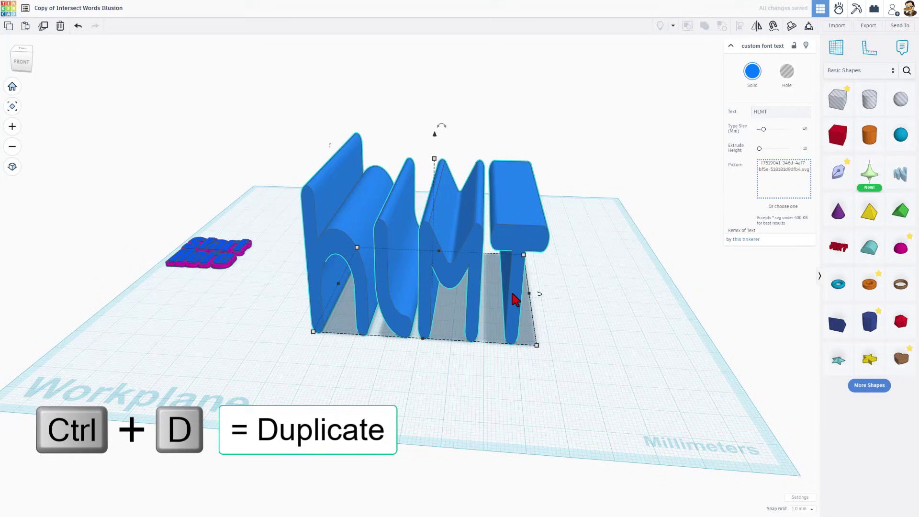
drag(538, 295, 441, 267)
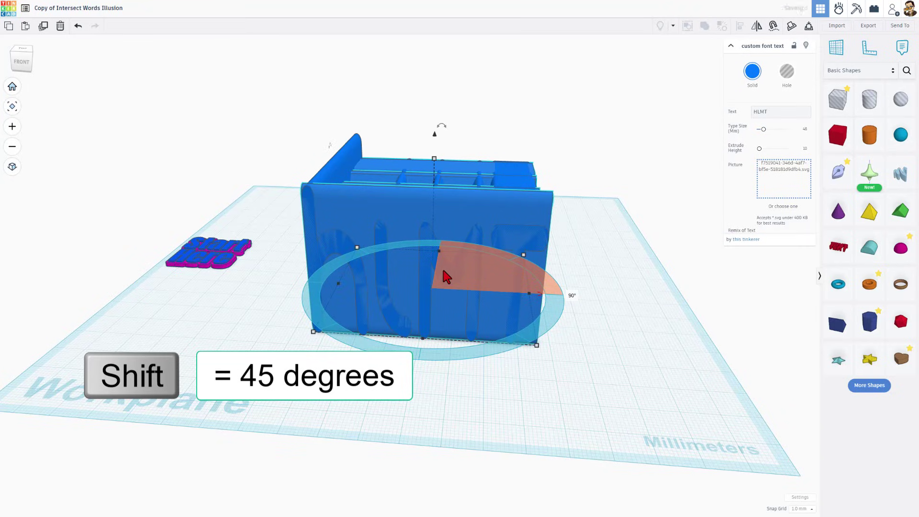
click(568, 382)
right_drag(543, 375, 367, 254)
click(365, 236)
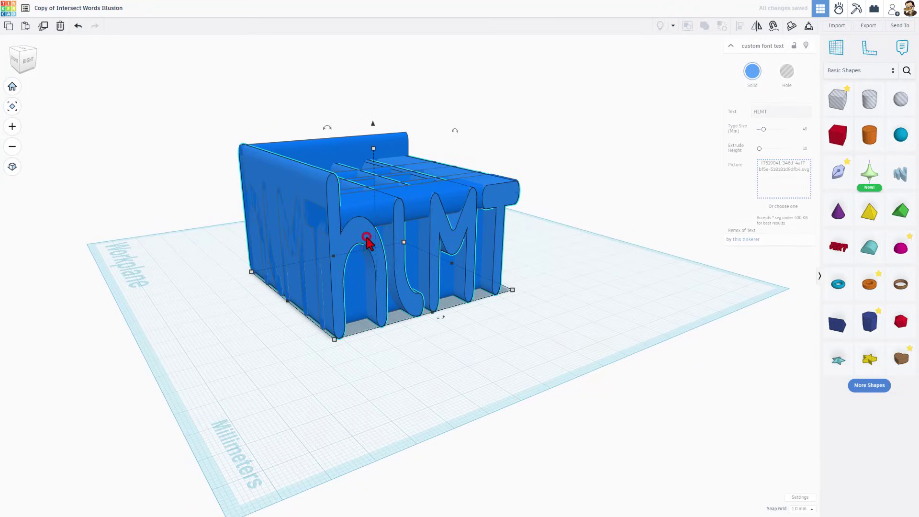
Step: Change the copy's text to TEAM and drop it onto the workplane
click(755, 110)
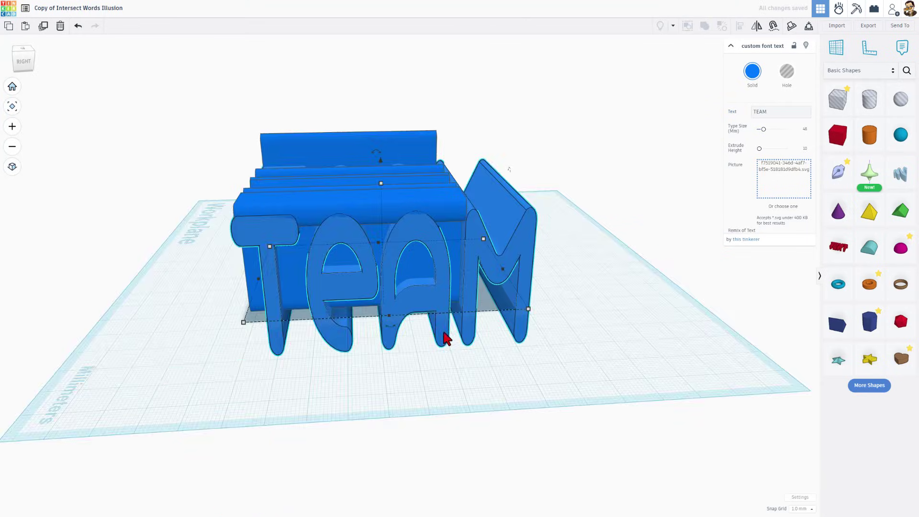
key(d)
click(402, 343)
right_drag(488, 346, 491, 345)
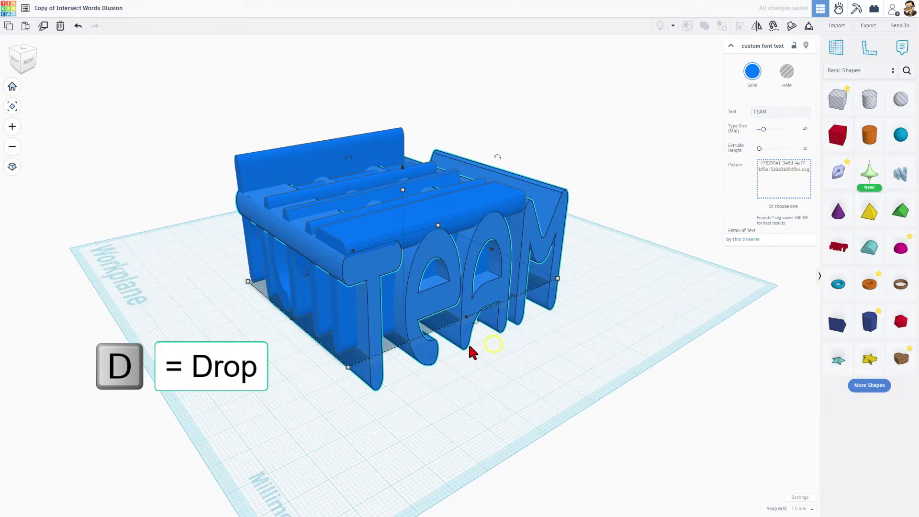
click(425, 353)
mouse_move(425, 353)
right_down()
mouse_move(447, 365)
mouse_move(442, 351)
right_up()
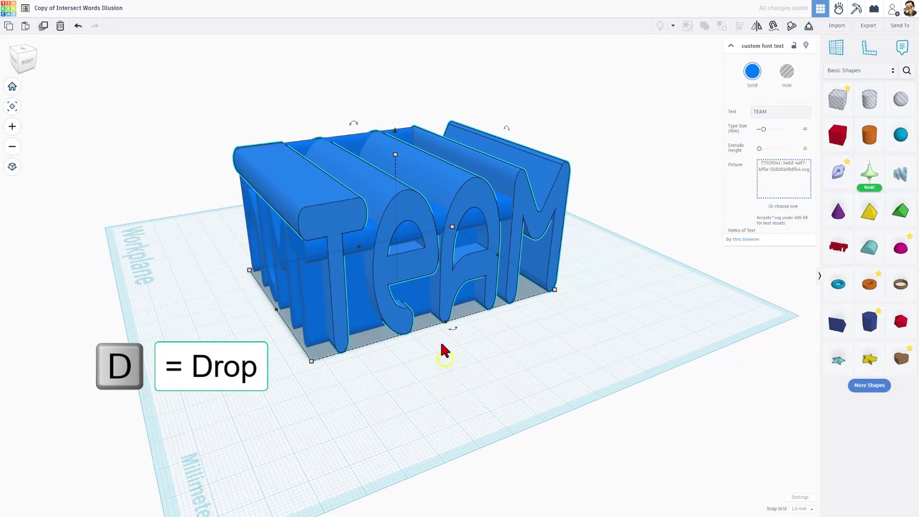
Step: Set the TEAM shape's width to 70 mm so it overlaps the HLMT block
click(553, 290)
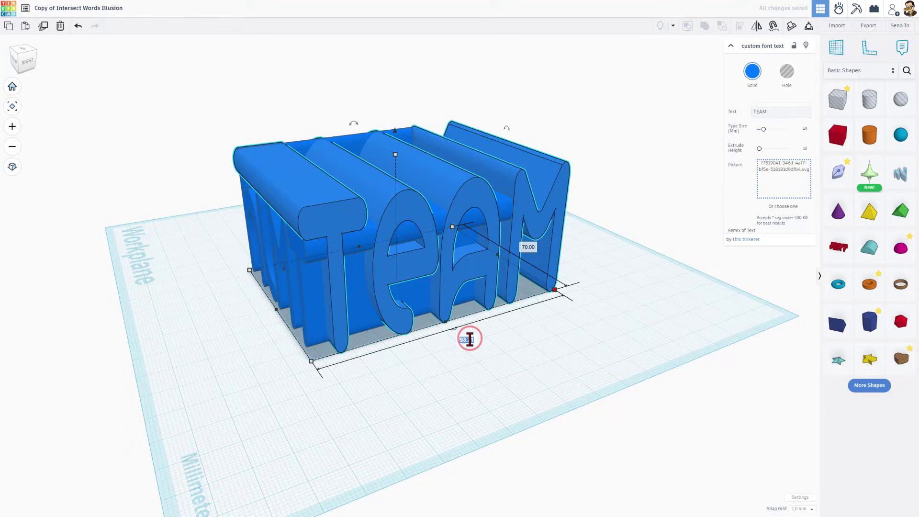
text(70)
key(Return)
right_drag(470, 339, 407, 387)
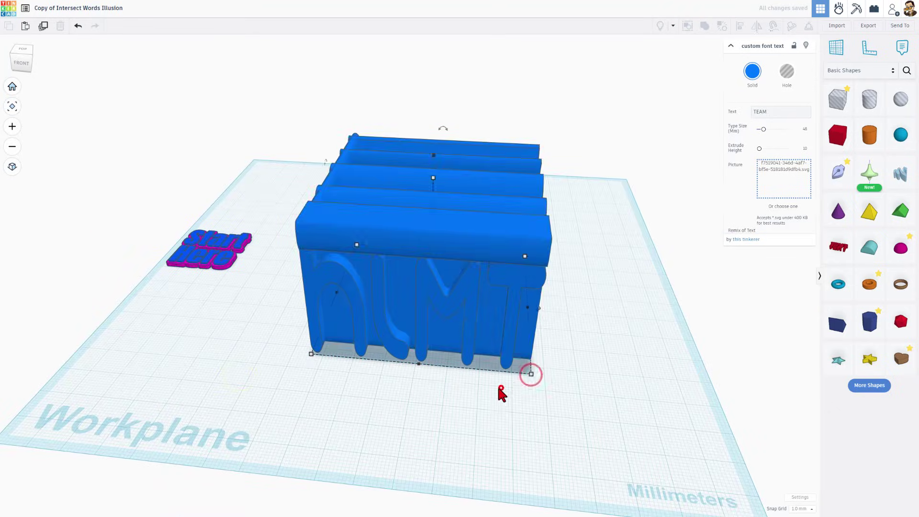
mouse_move(500, 385)
right_down()
mouse_move(302, 365)
mouse_move(515, 357)
mouse_move(501, 368)
right_up()
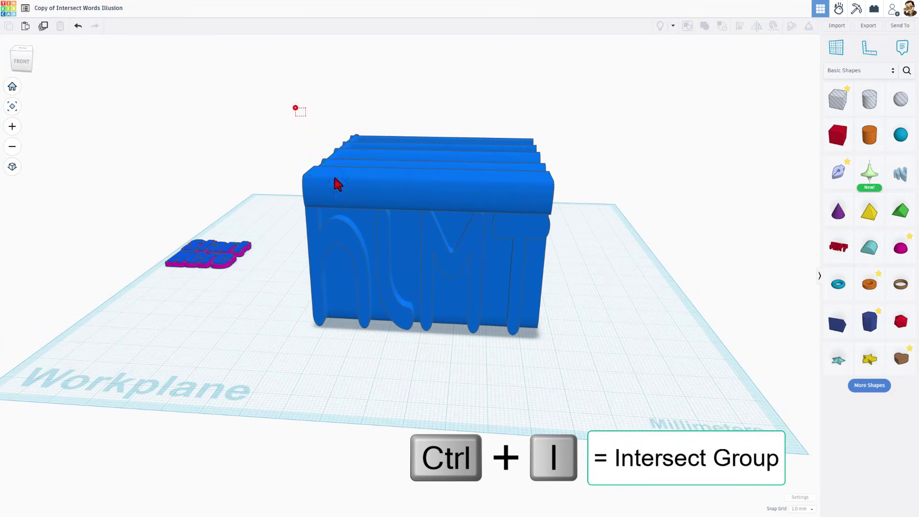
Step: Intersect the HLMT and TEAM blocks with Ctrl+I into the illusion letters
drag(305, 115, 482, 340)
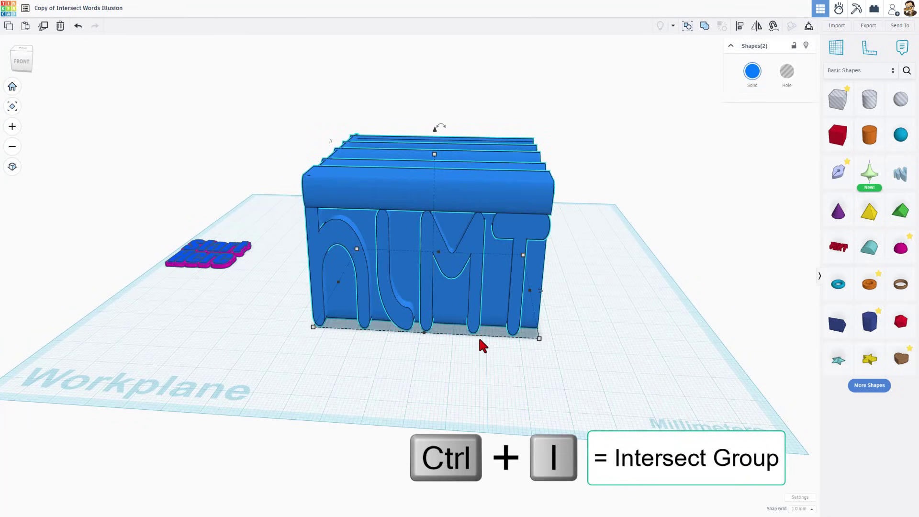
key(ctrl+i)
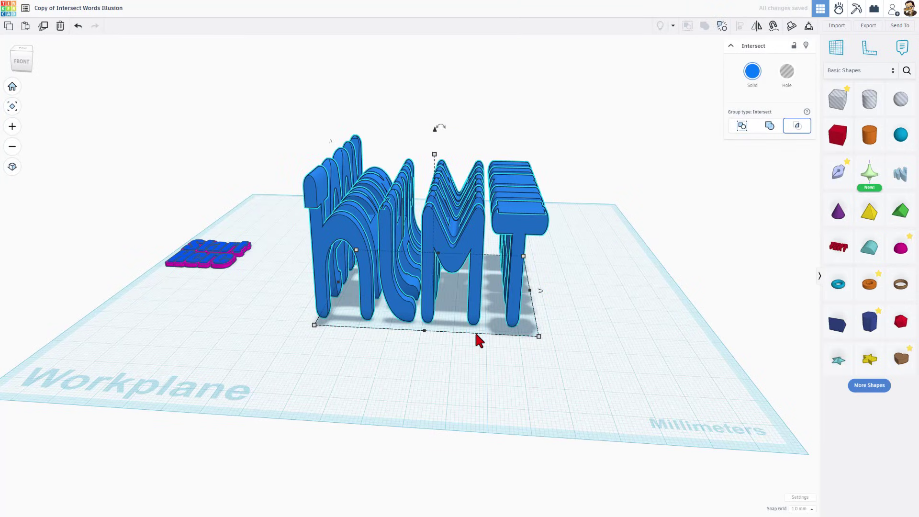
right_drag(510, 328, 468, 308)
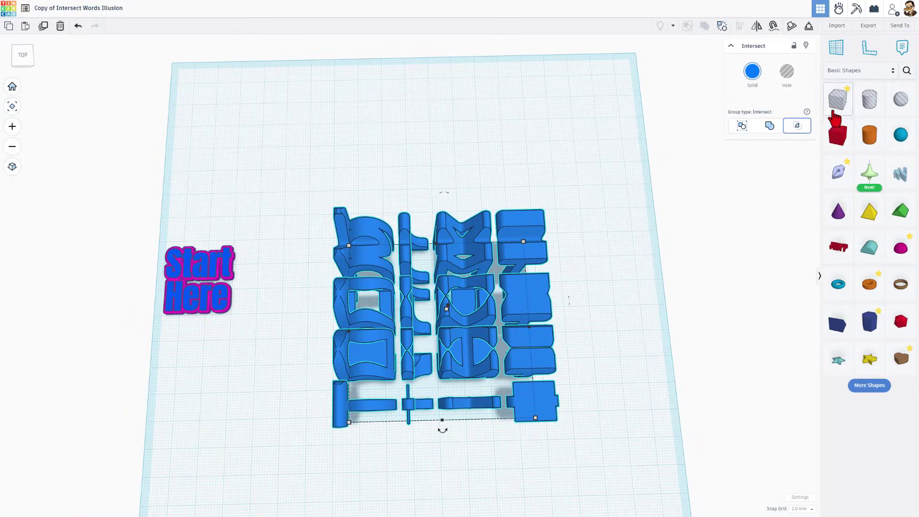
click(840, 182)
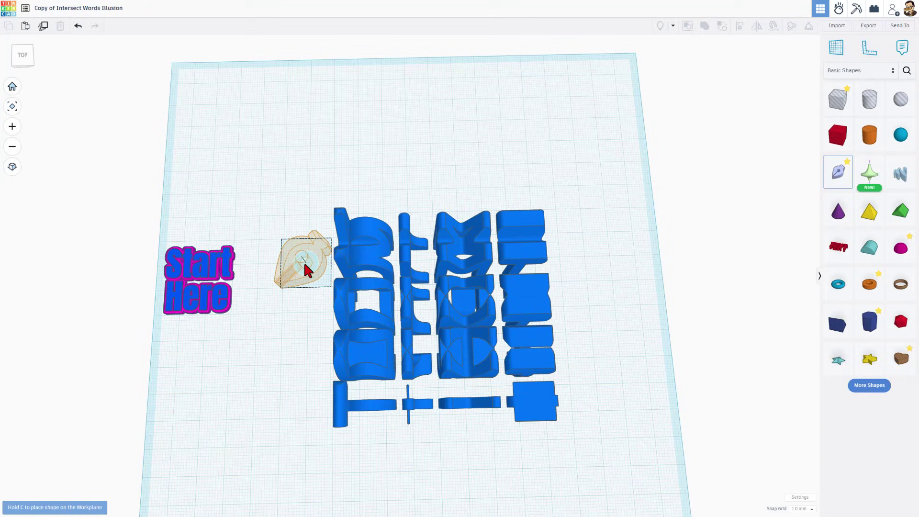
Step: Place a Scribble sketch over the letter pieces and set snapping to 0.25 mm
click(306, 260)
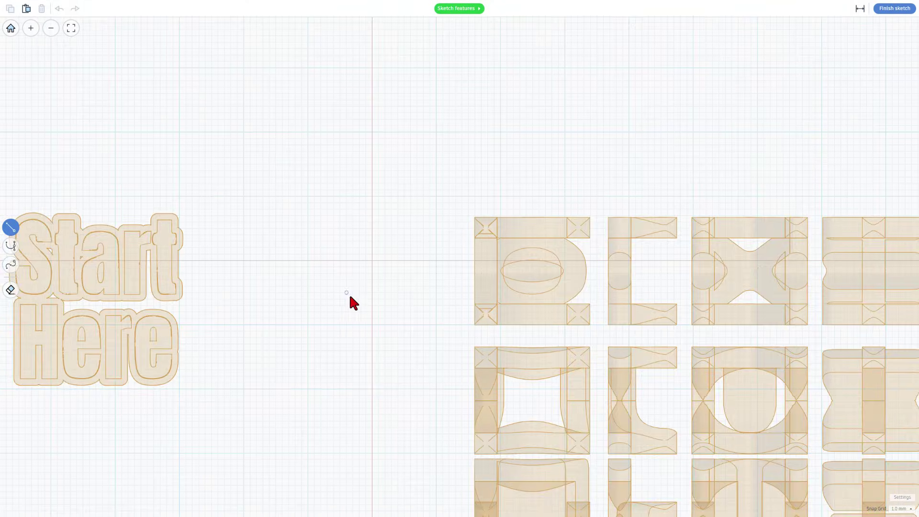
mouse_move(349, 293)
right_down()
mouse_move(328, 264)
mouse_move(142, 147)
right_up()
scroll(130, 132, down, 5)
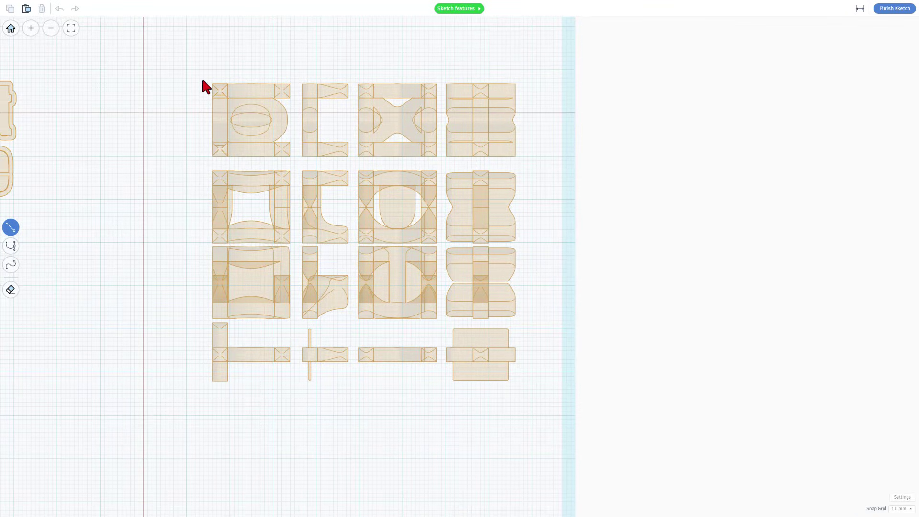
drag(199, 82, 294, 82)
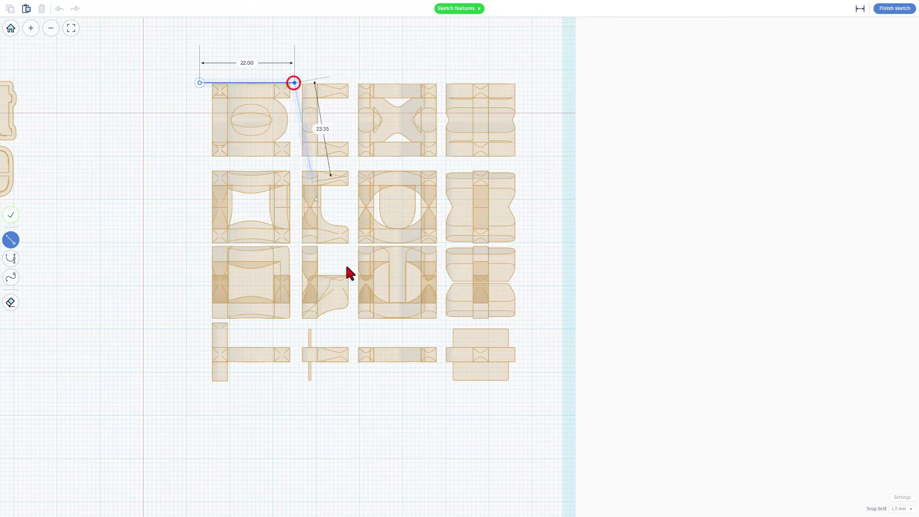
click(902, 509)
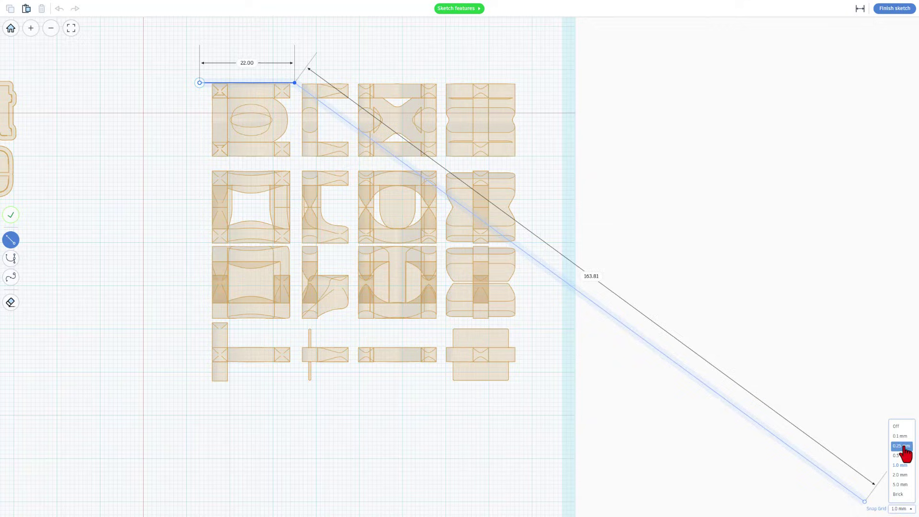
click(903, 446)
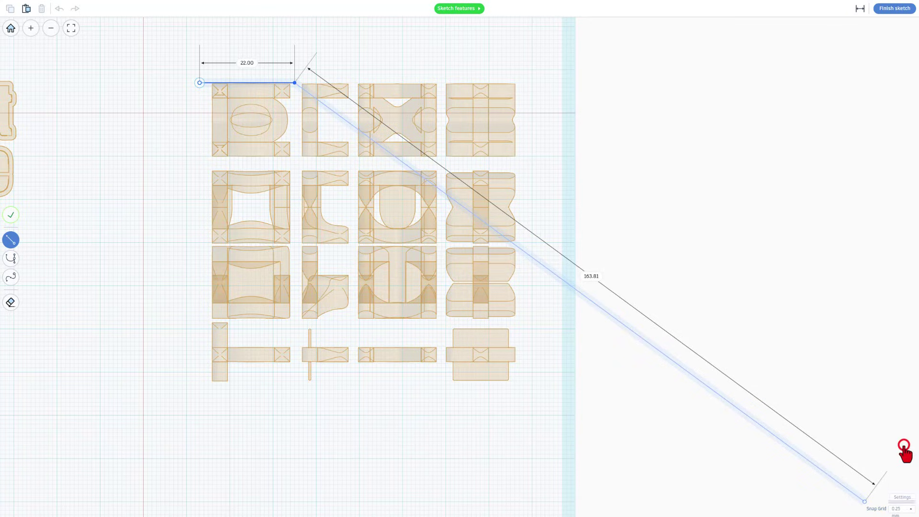
Step: Draw a closed stepped outline (18.50, 13.25, 19.00, 20.25, 18.52, 21.01, 58.03) around the upper-right pieces
click(295, 162)
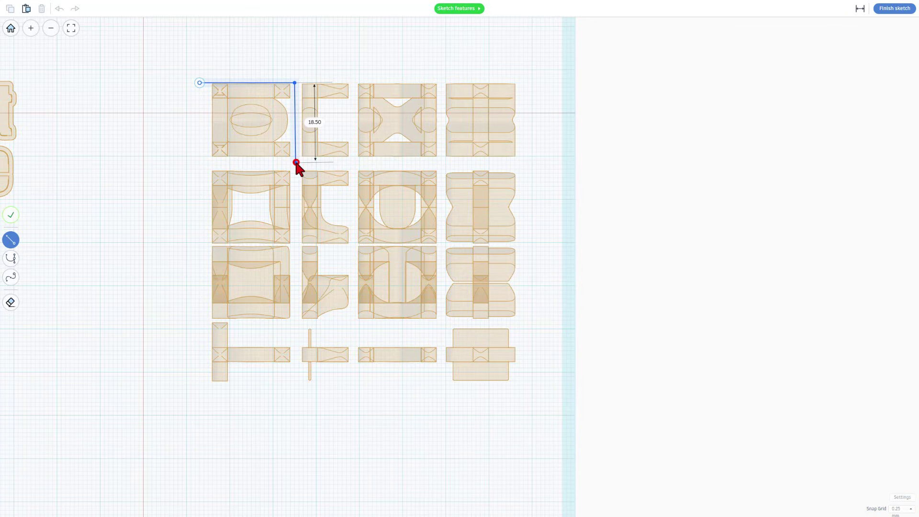
click(353, 163)
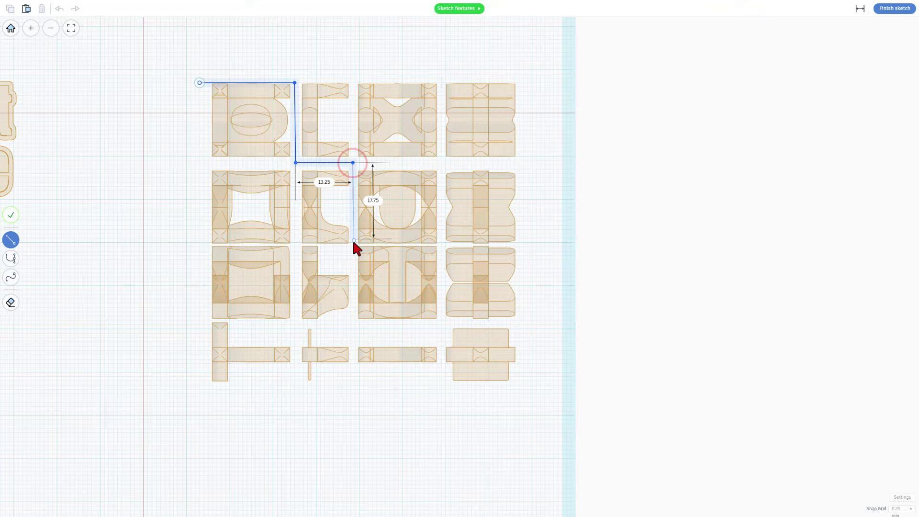
click(352, 244)
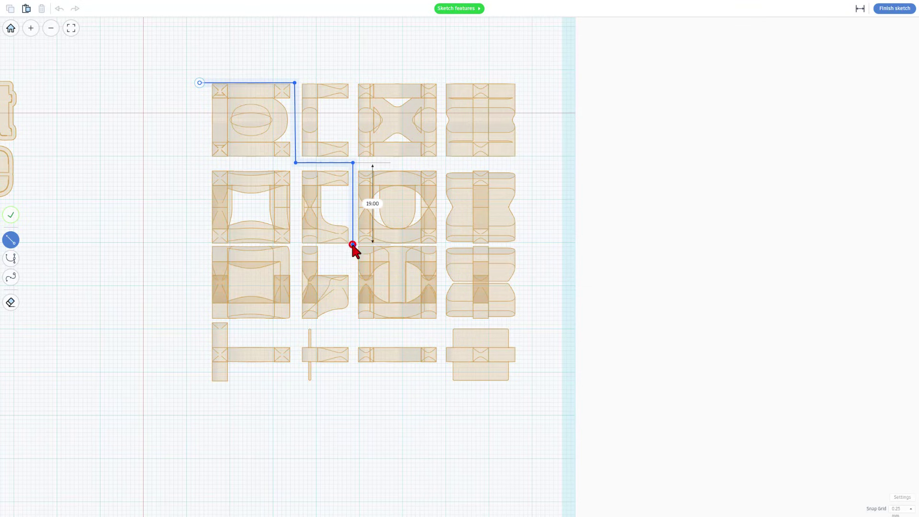
scroll(411, 239, up, 2)
scroll(455, 264, up, 5)
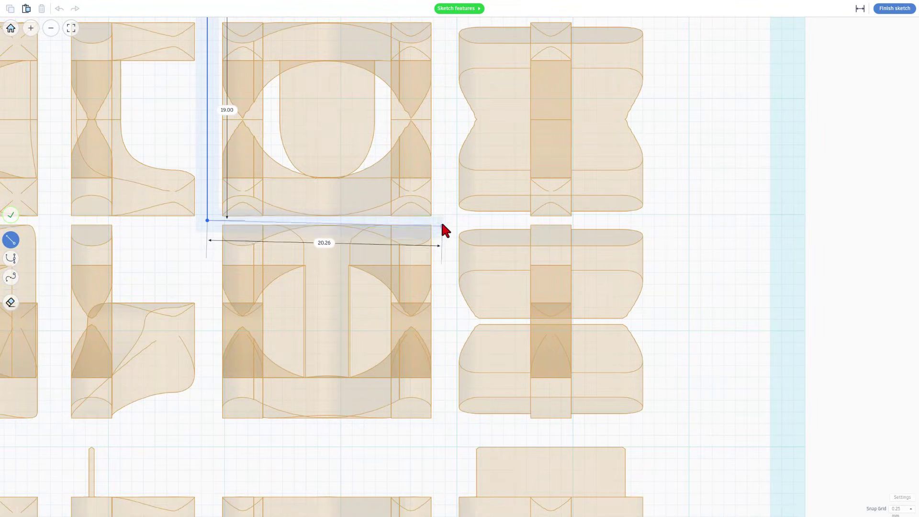
click(442, 220)
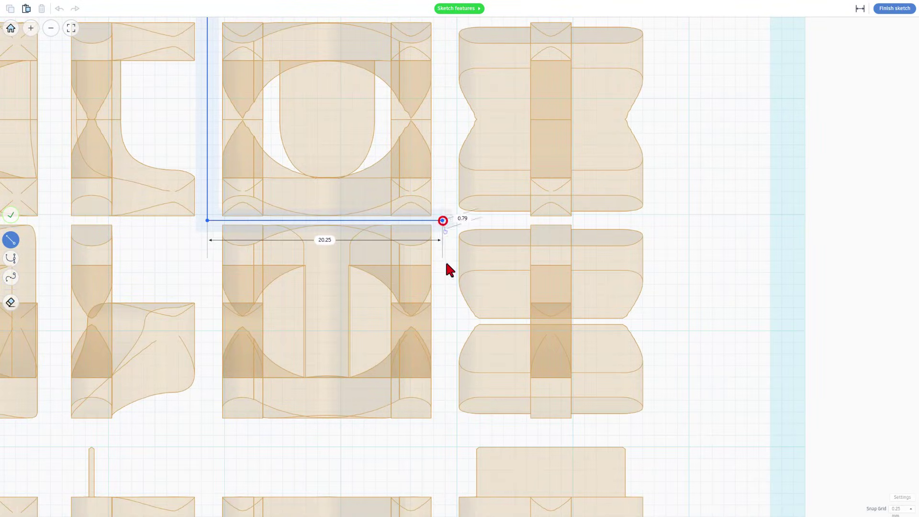
click(451, 435)
click(696, 432)
scroll(698, 431, down, 5)
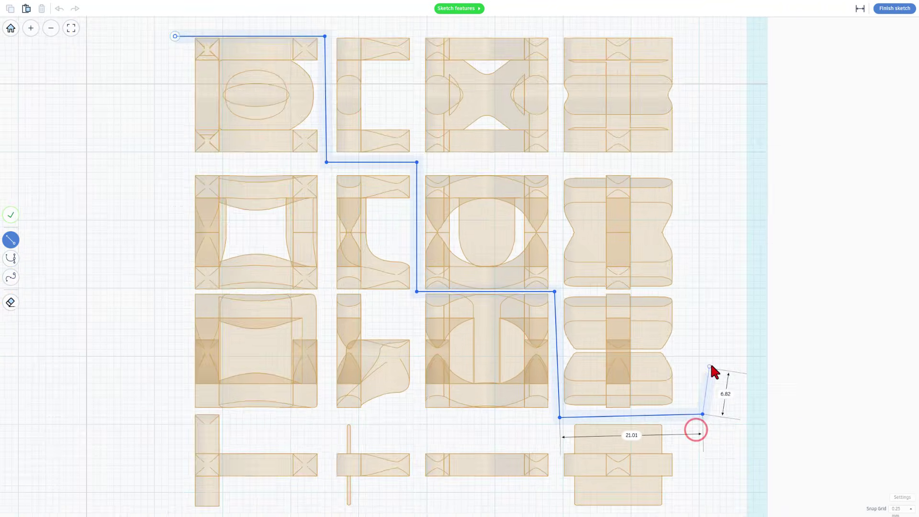
click(698, 142)
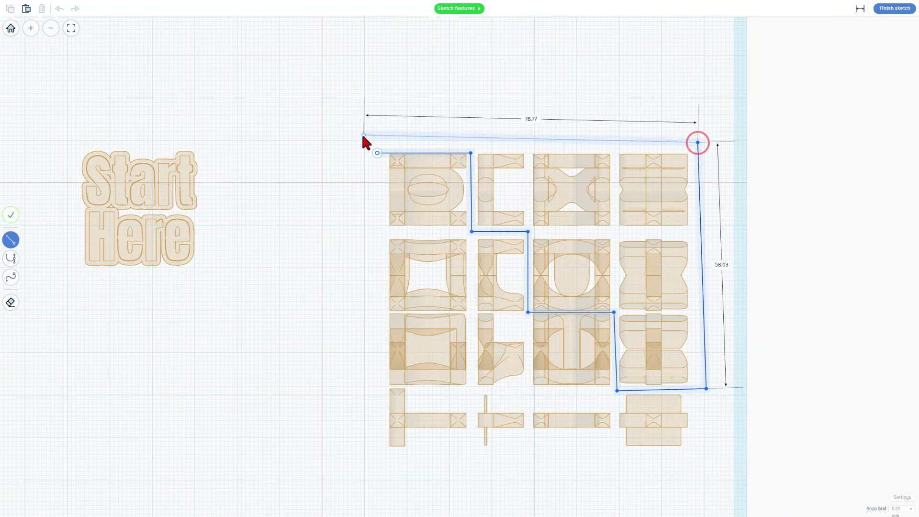
click(377, 153)
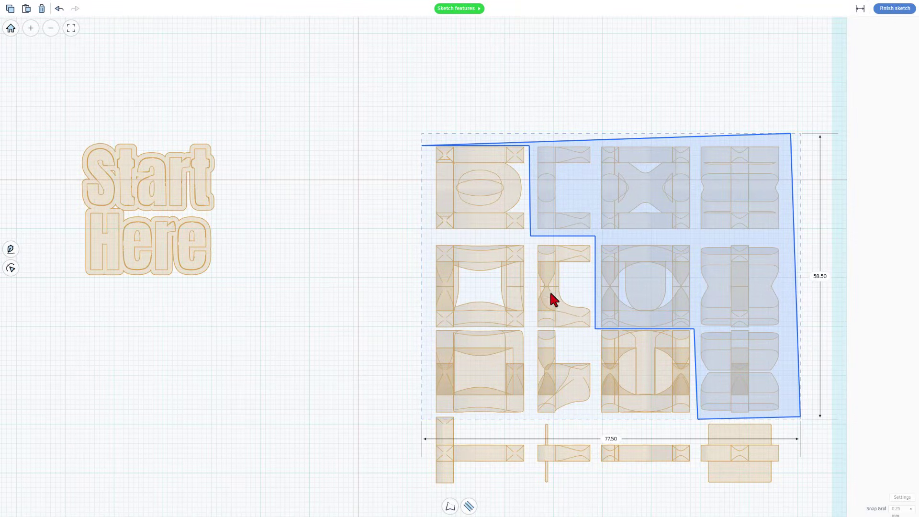
Step: Draw a second closed stepped outline (18.00, 13.00, 18.25, 20.82, 56.50) around the lower-left pieces
key(p)
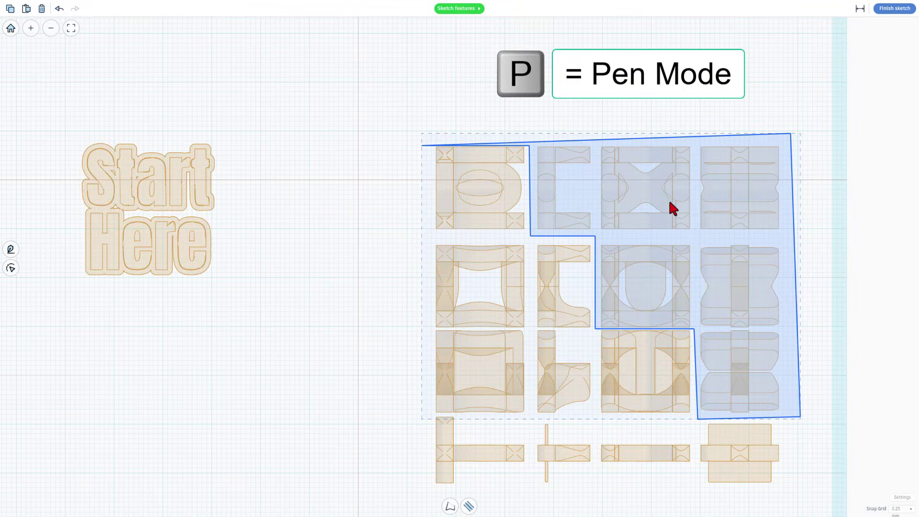
middle_drag(360, 276, 320, 184)
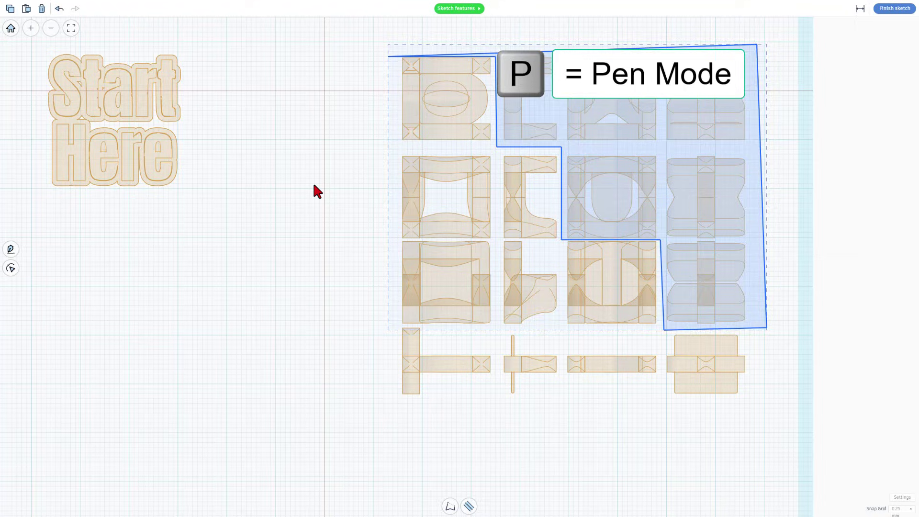
key(p)
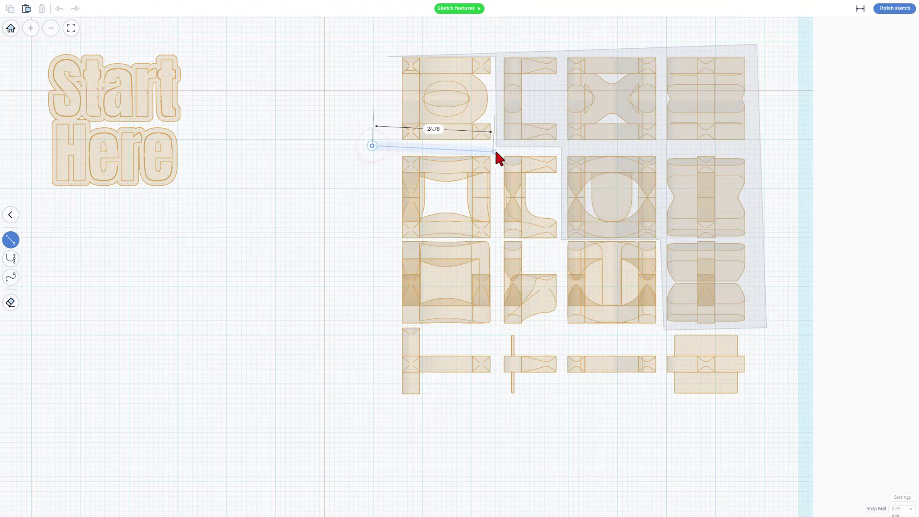
click(497, 153)
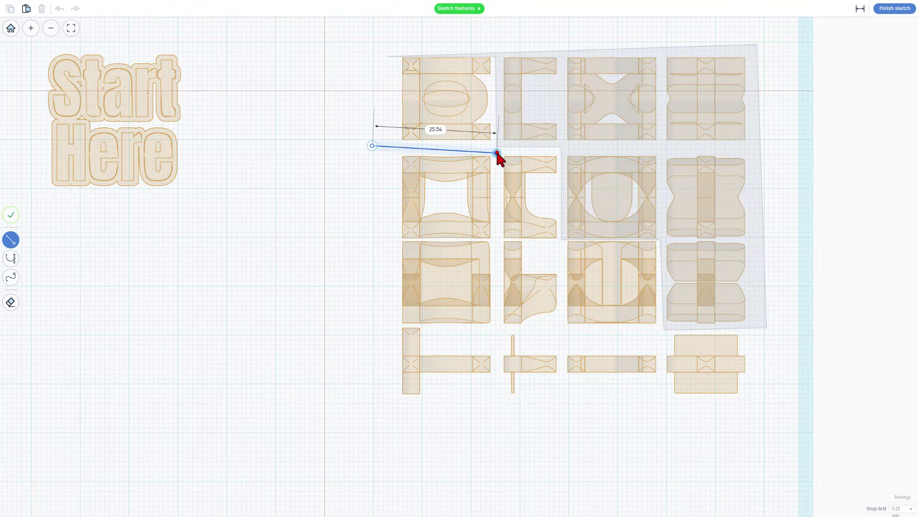
click(497, 241)
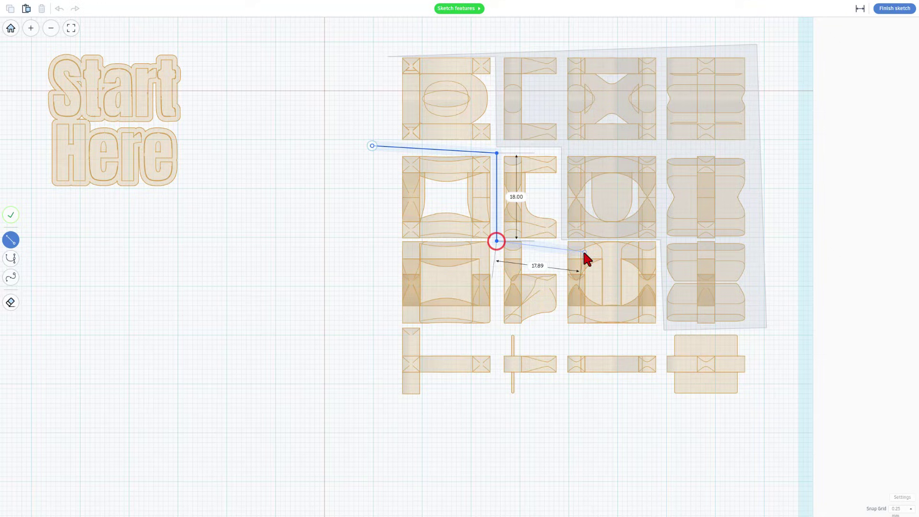
click(560, 241)
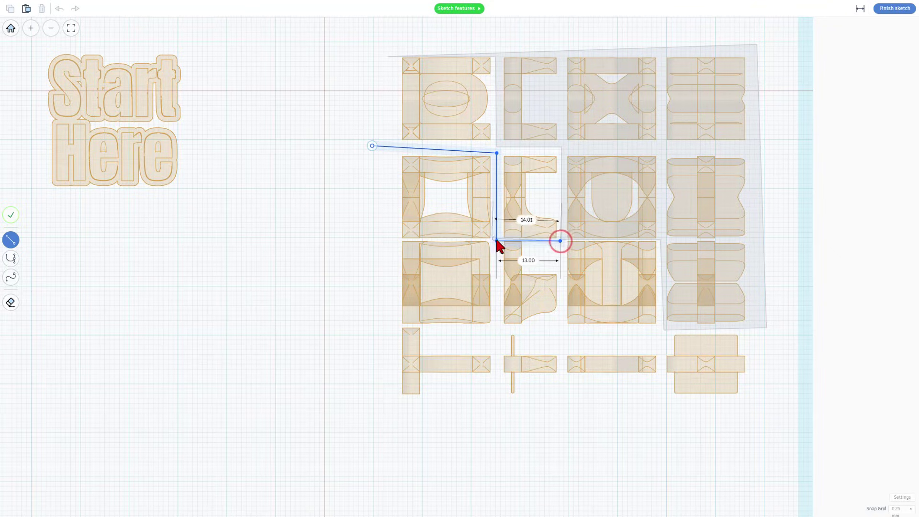
click(559, 329)
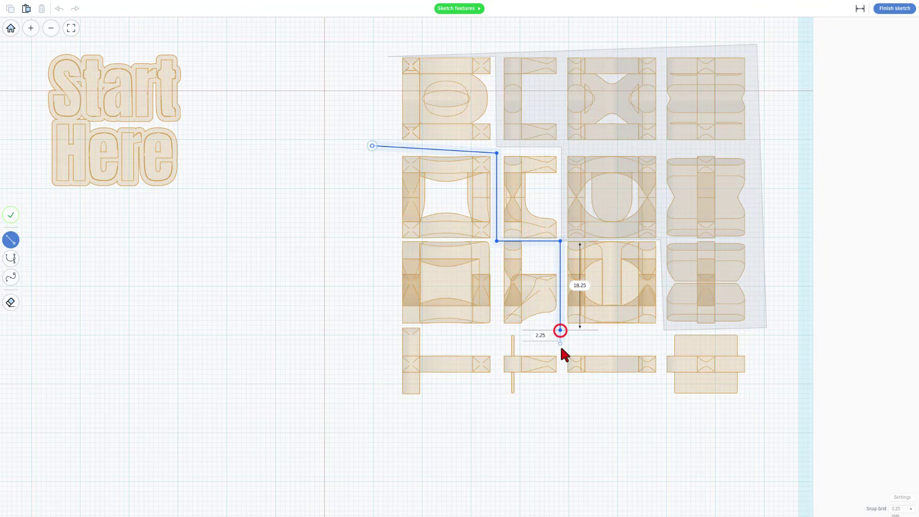
click(661, 339)
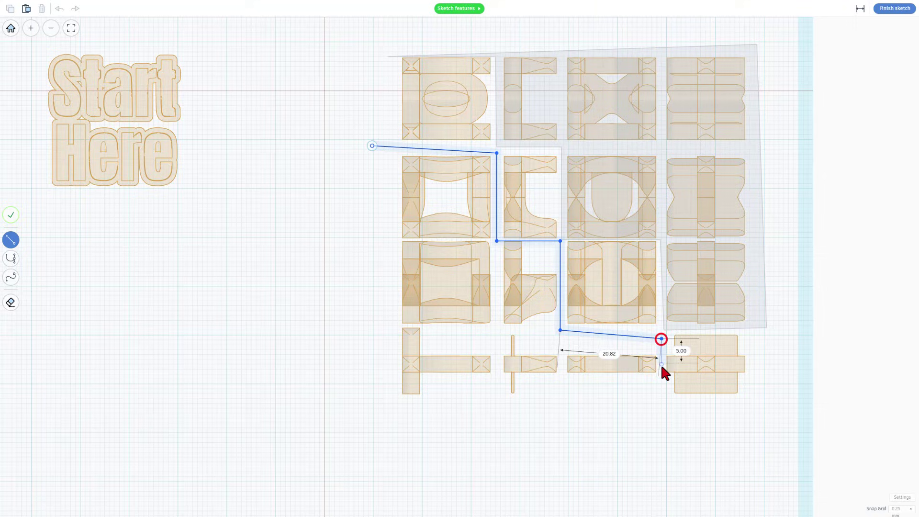
click(660, 409)
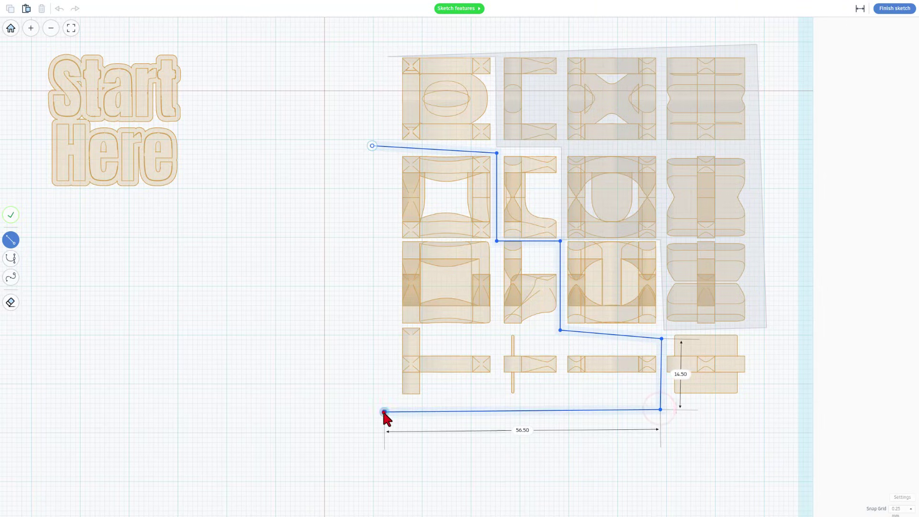
click(384, 411)
click(372, 146)
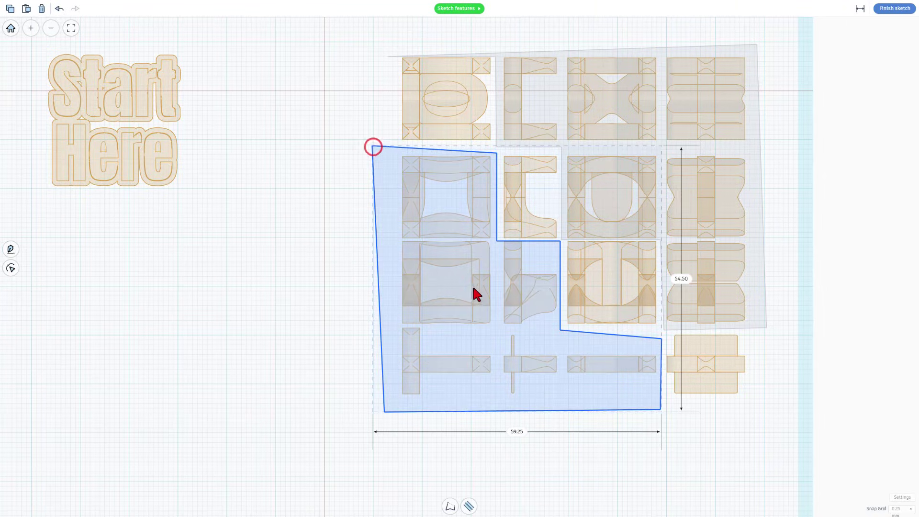
Step: Nudge the second outline's 13.00 edge up slightly
click(499, 287)
scroll(530, 269, up, 3)
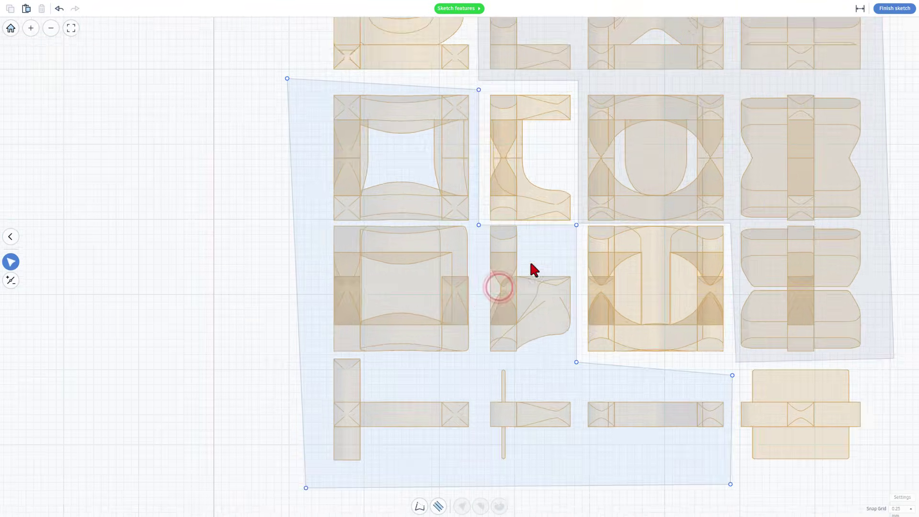
click(514, 224)
key(Up)
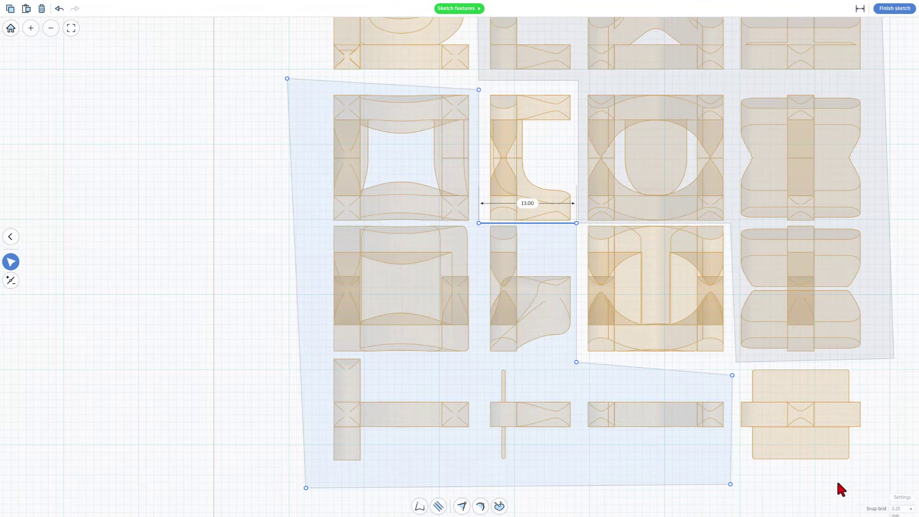
scroll(562, 314, down, 3)
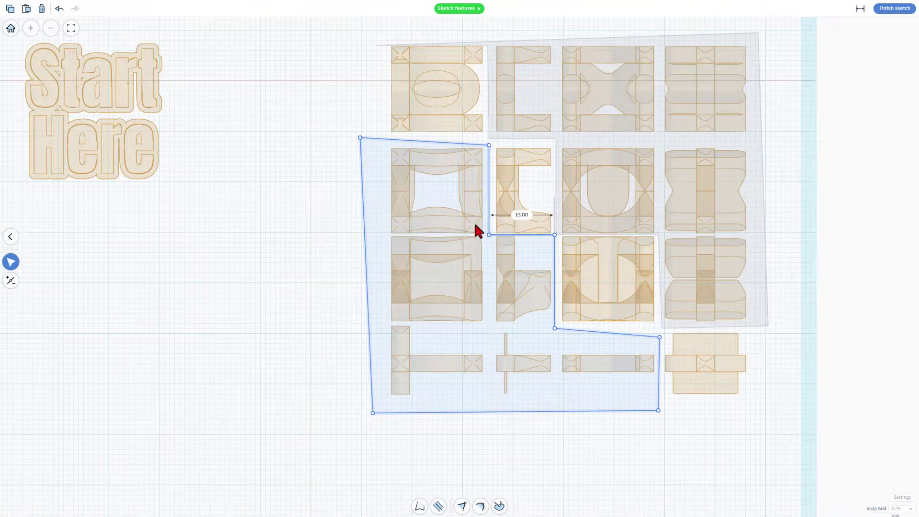
scroll(483, 106, up, 2)
click(480, 86)
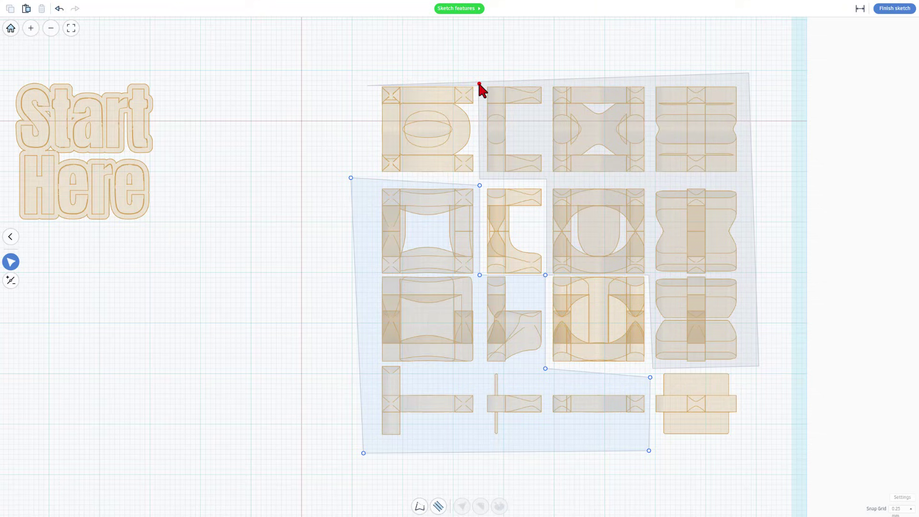
Step: Add a vertex on the upper polygon's top edge, drag it left, and nudge the edge up
click(486, 85)
key(4)
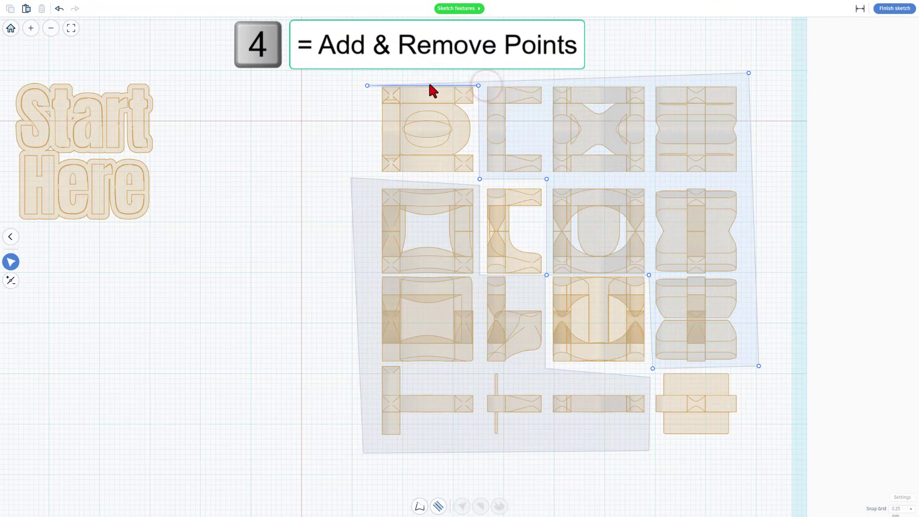
key(4)
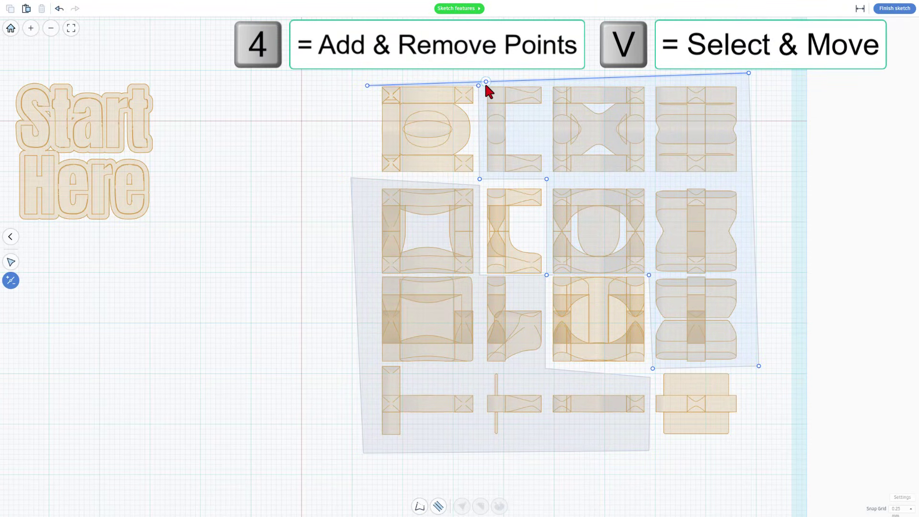
click(485, 81)
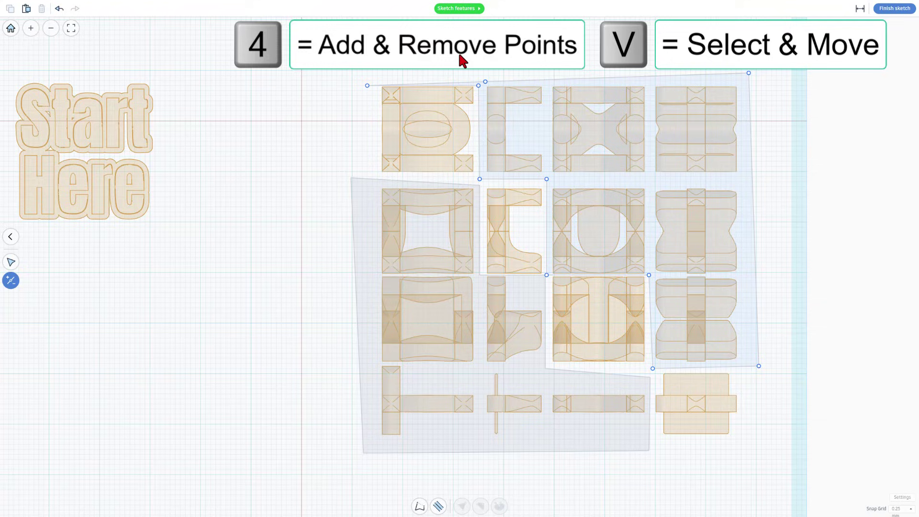
key(v)
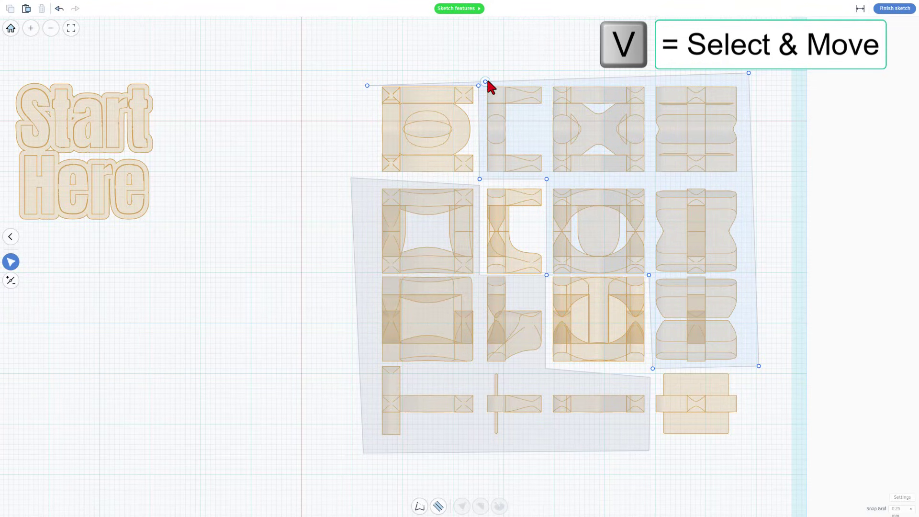
drag(487, 81, 367, 74)
click(322, 80)
scroll(421, 105, up, 5)
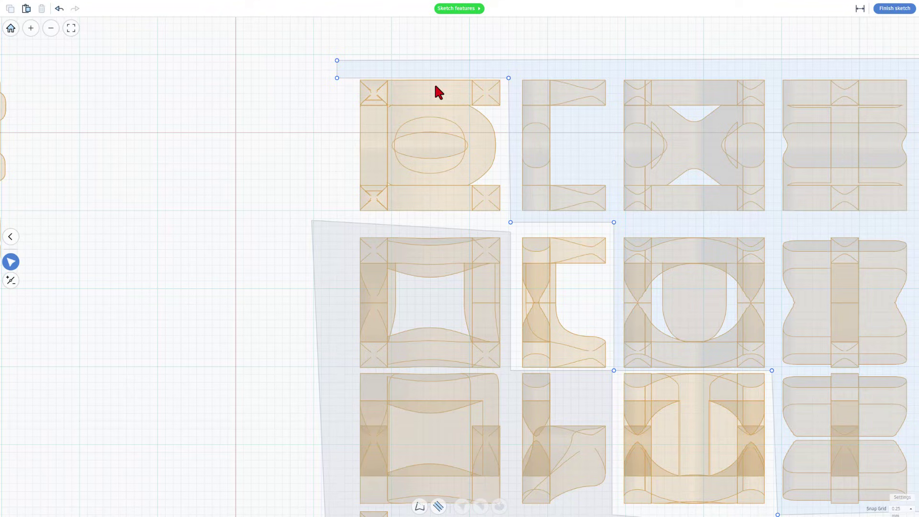
click(442, 75)
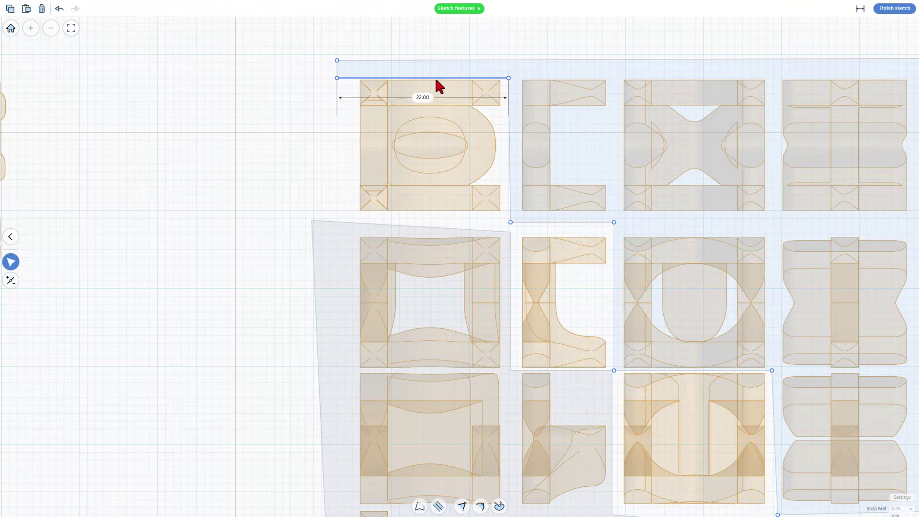
key(Up)
click(307, 129)
scroll(316, 129, down, 5)
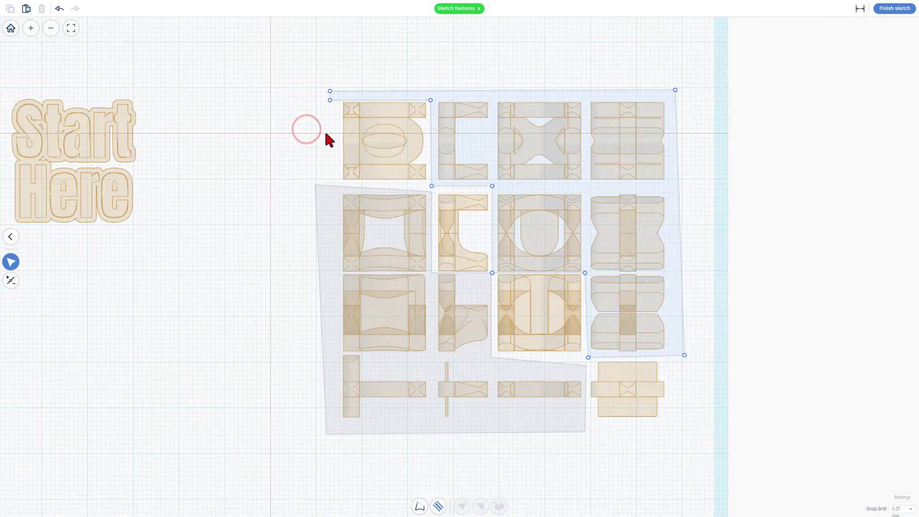
Step: Finish the sketch, extrude it 53.50 tall, and make it a hole
click(894, 8)
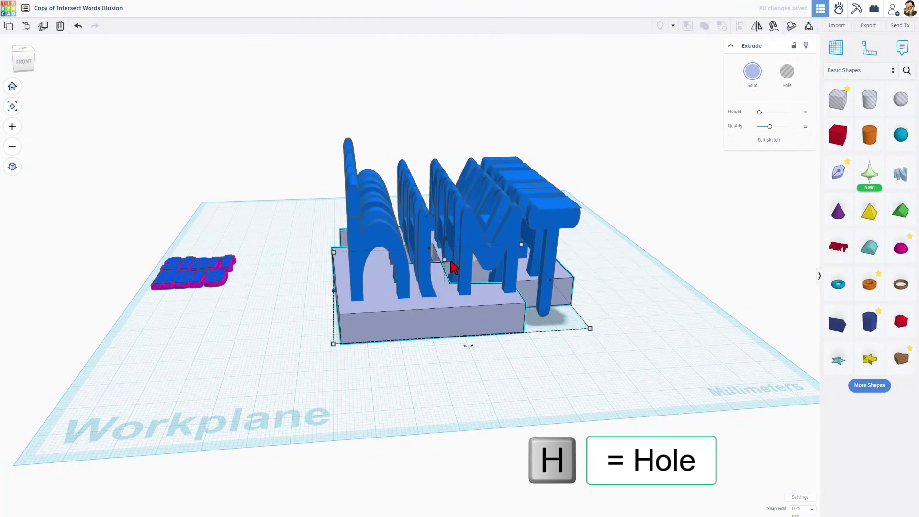
drag(442, 268, 459, 146)
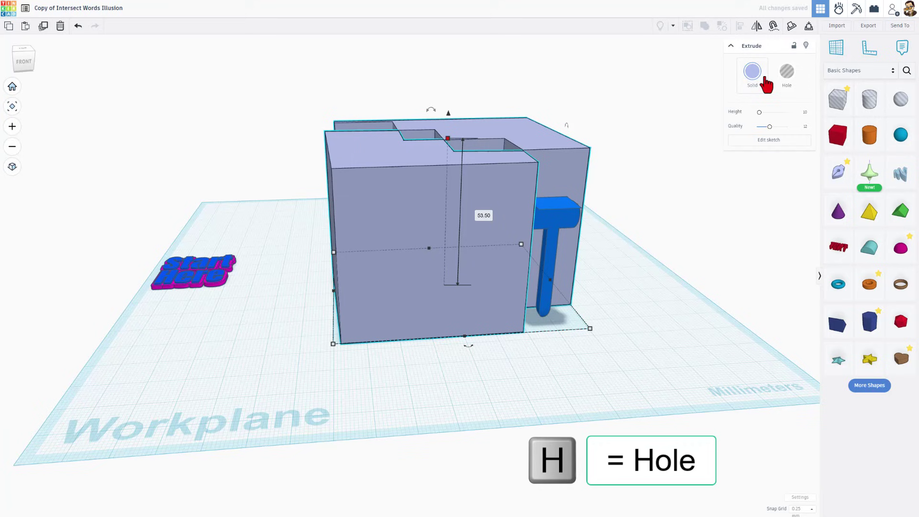
click(786, 72)
Step: Union-group the hole with the letter blocks to carve the hLMT letters
click(234, 147)
drag(290, 115, 620, 351)
key(ctrl+g)
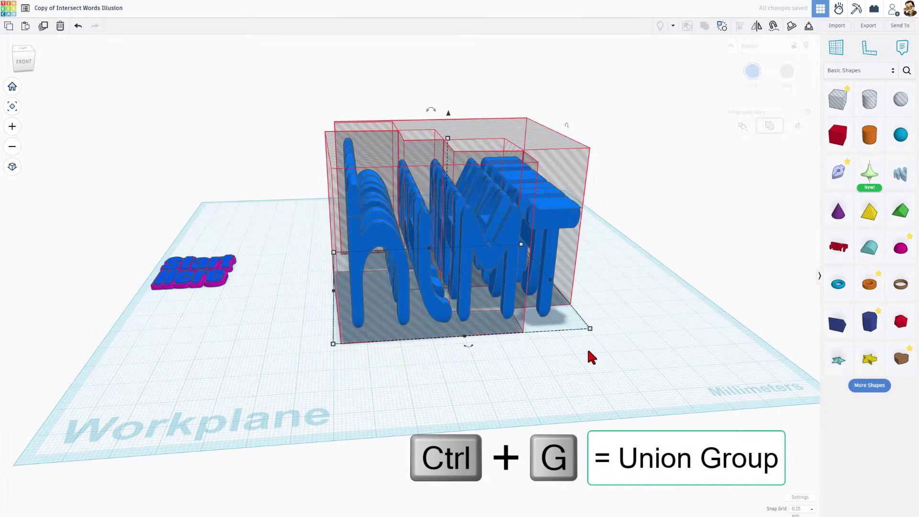
right_drag(647, 297, 622, 303)
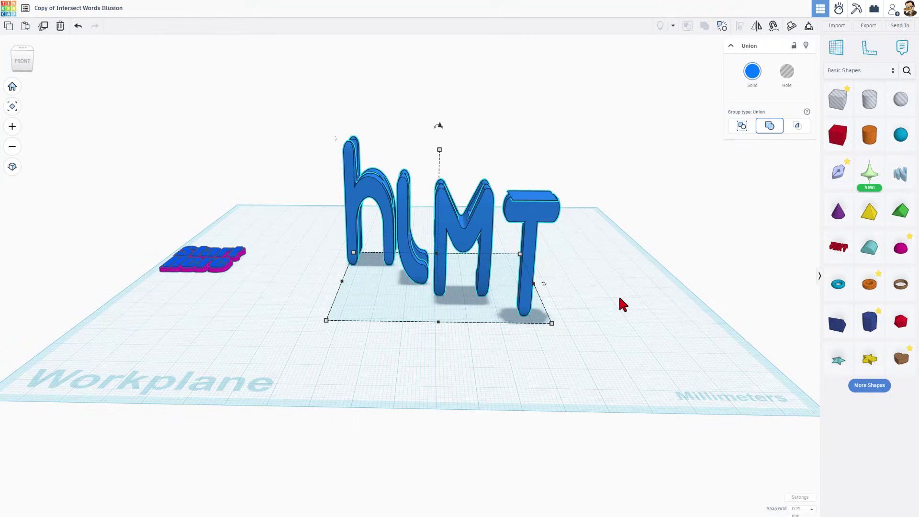
right_drag(496, 345, 422, 279)
right_drag(579, 369, 496, 353)
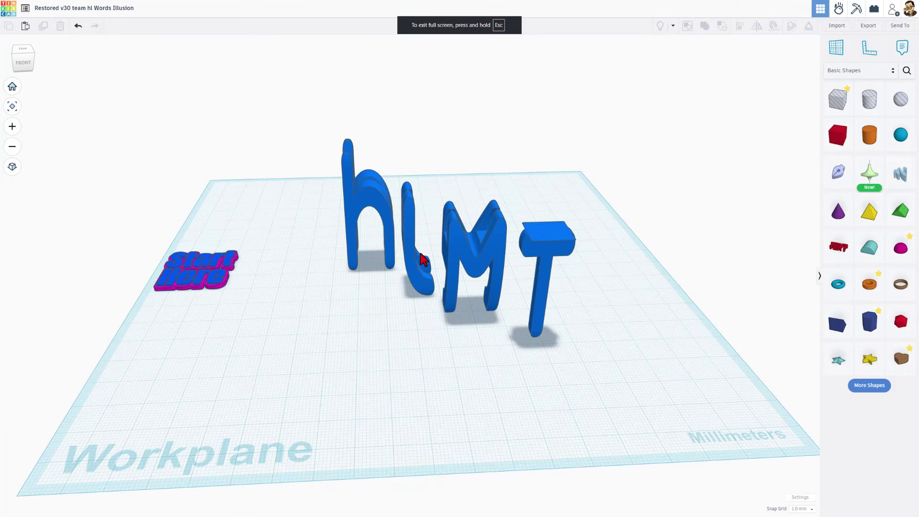
Step: Rotate the hLMT group by 45°
click(459, 248)
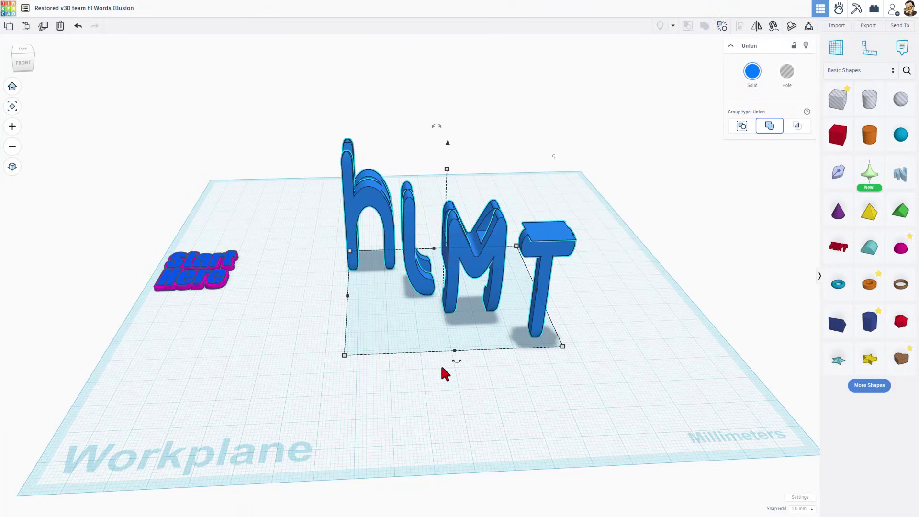
drag(454, 365, 363, 344)
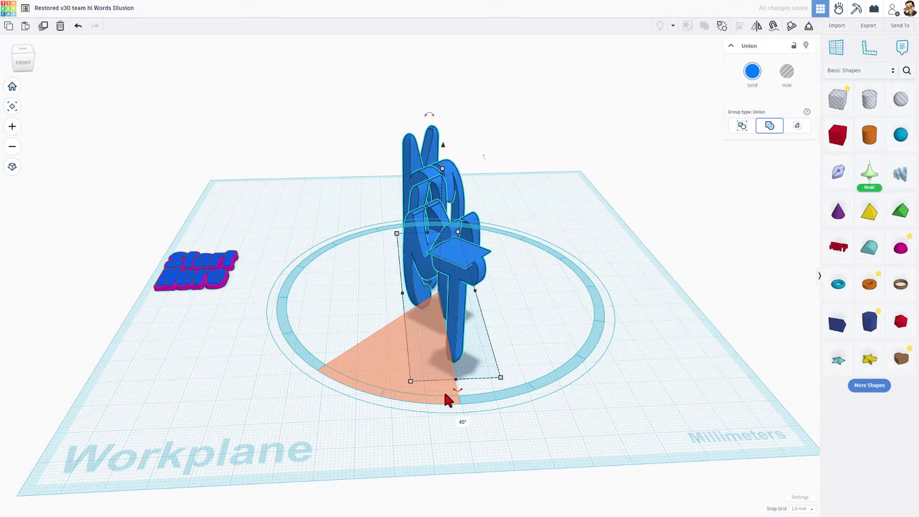
click(478, 361)
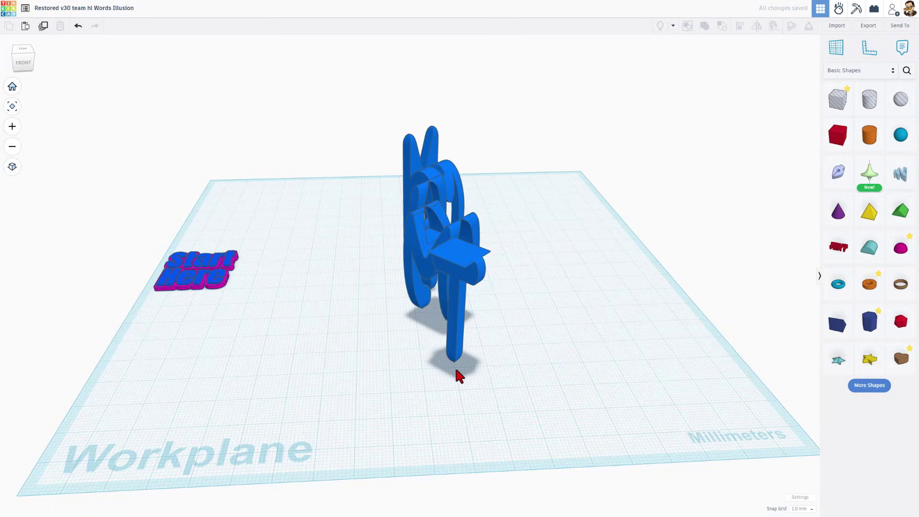
Step: Place a new Scribble sketch on the workplane, framing all the letters
click(837, 173)
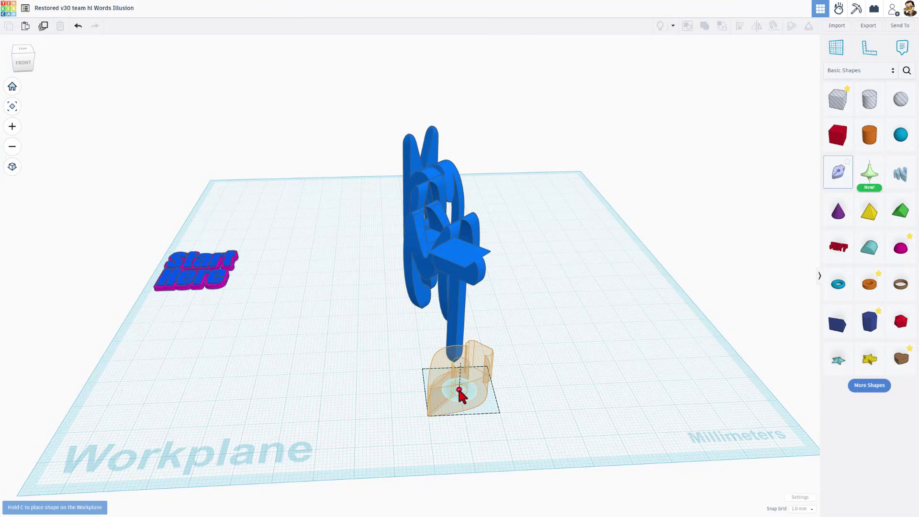
click(457, 386)
scroll(452, 252, down, 10)
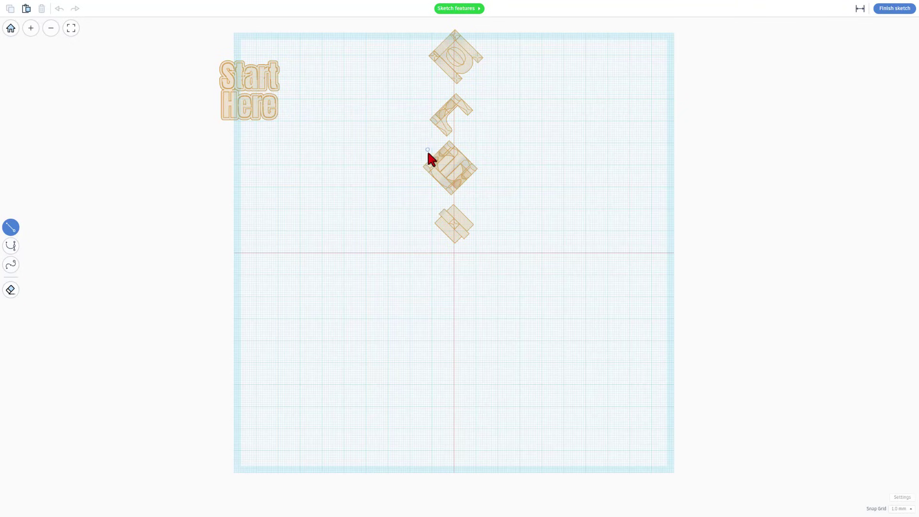
middle_drag(427, 149, 427, 197)
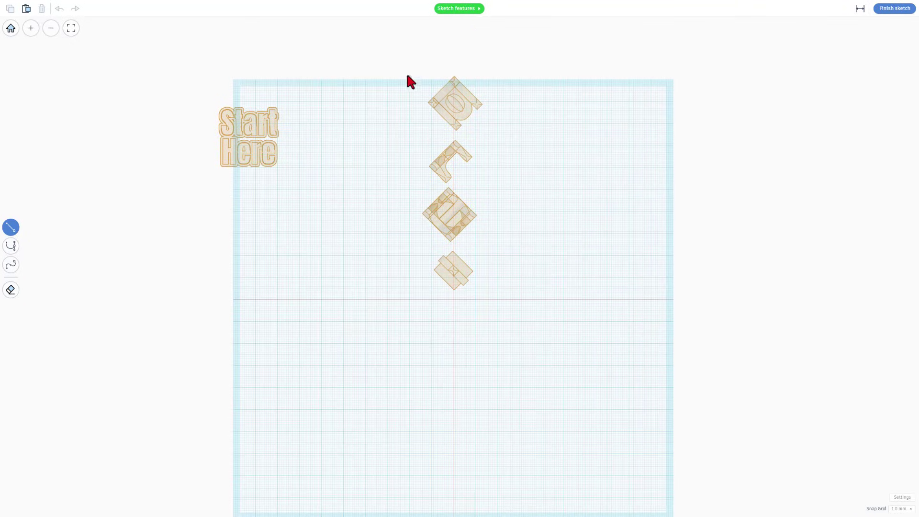
Step: Draw a closed 32 × 105 rectangle around the rotated letter pieces
click(420, 299)
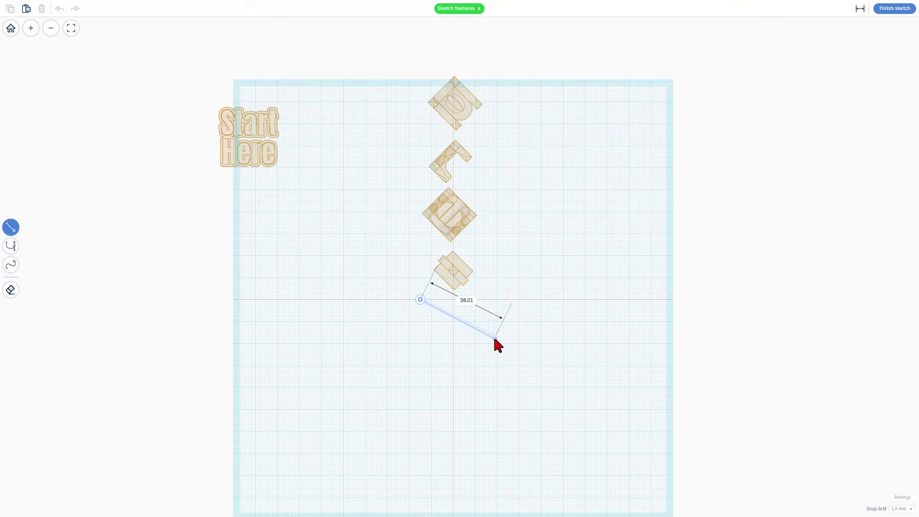
click(490, 299)
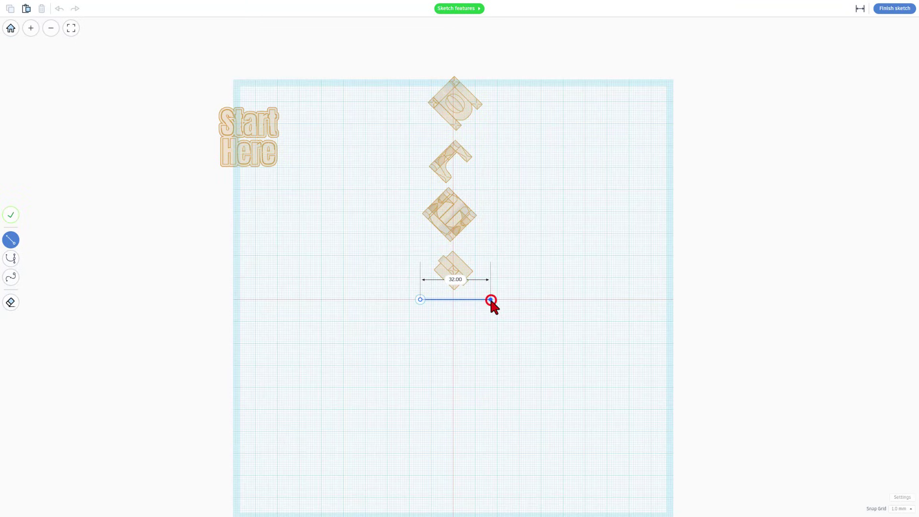
click(490, 69)
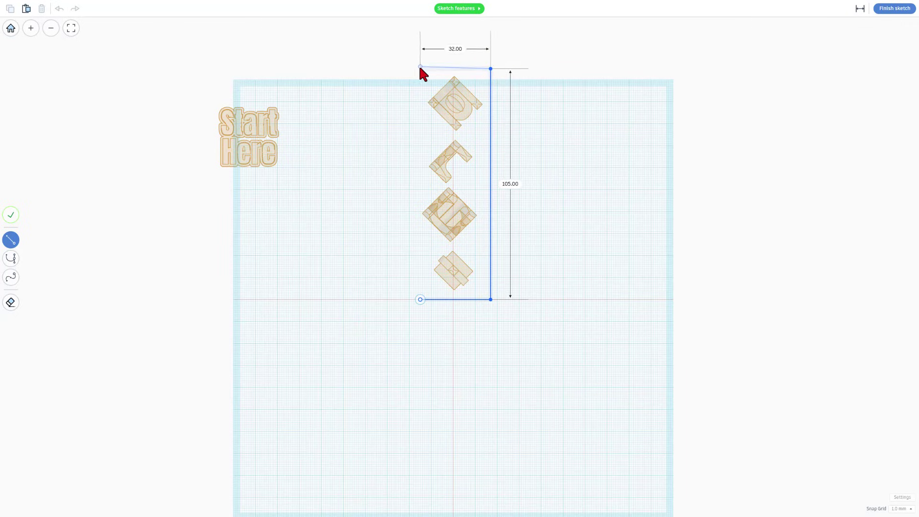
click(420, 68)
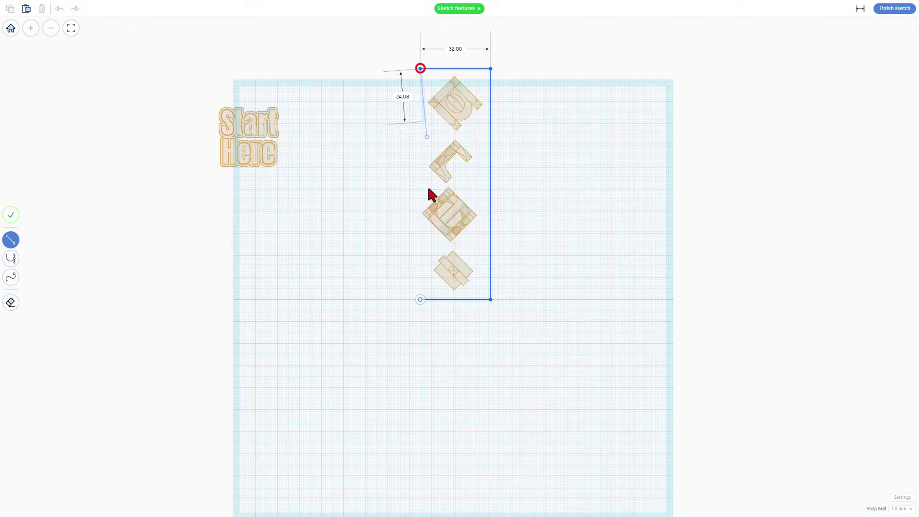
click(420, 299)
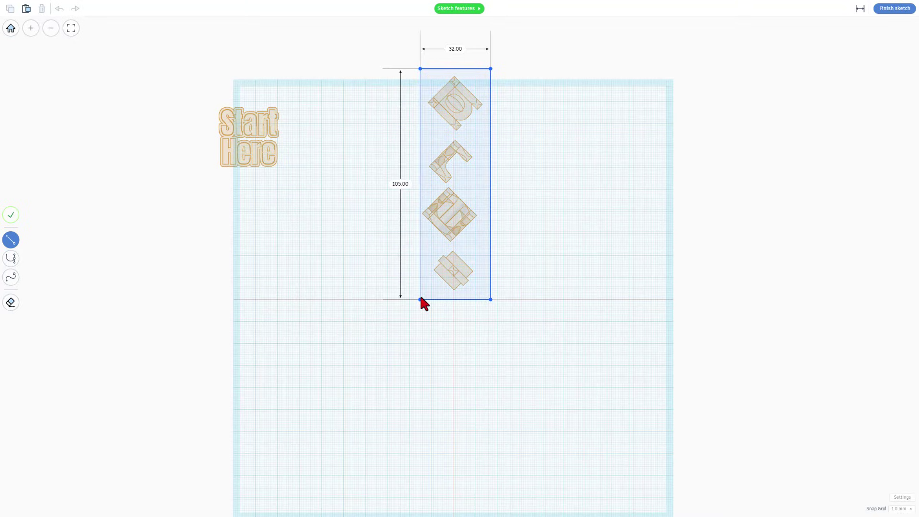
Step: Make the rectangle's top and bottom edges smooth arcs
click(444, 161)
key(2)
click(443, 69)
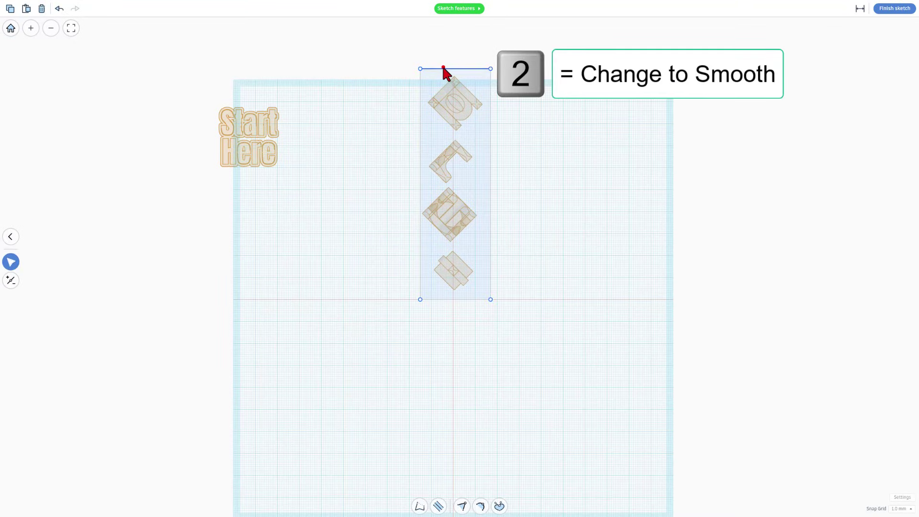
key(2)
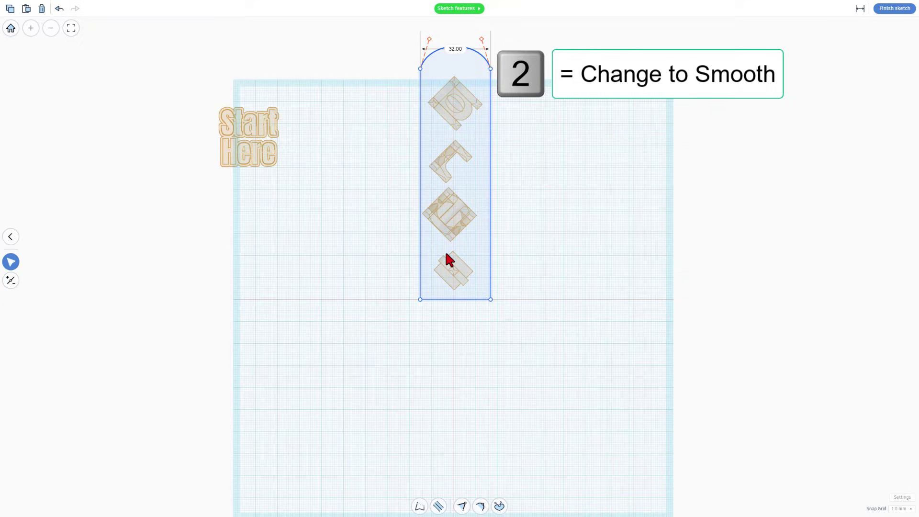
click(460, 299)
key(2)
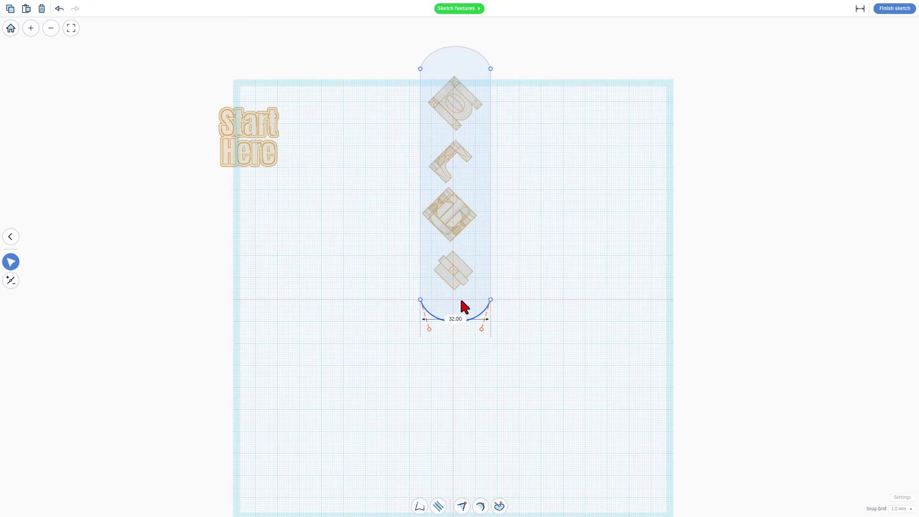
click(383, 266)
Step: Nudge the top vertices down and bottom vertices up to hug the letters
click(433, 135)
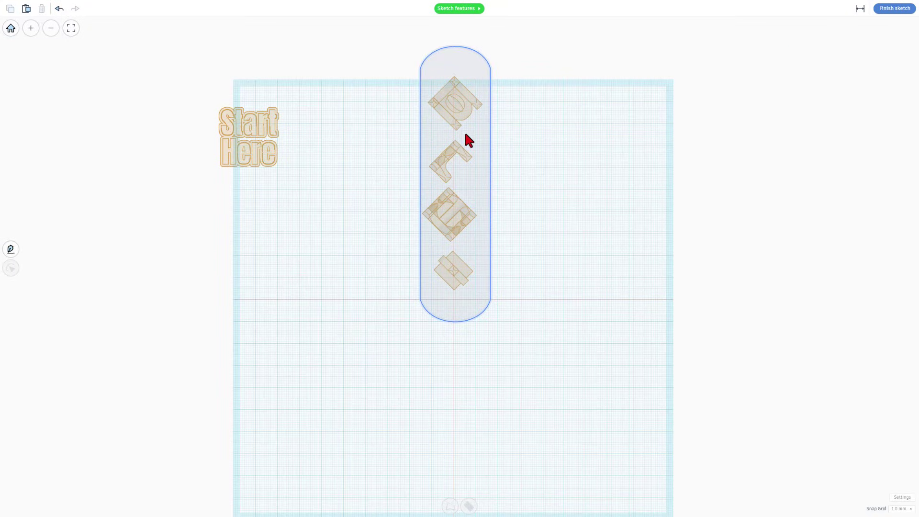
click(467, 133)
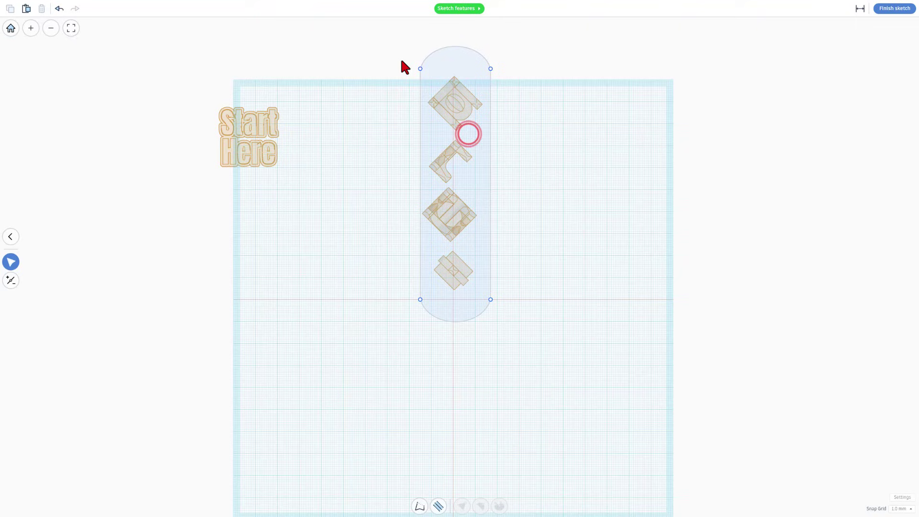
drag(397, 58, 512, 83)
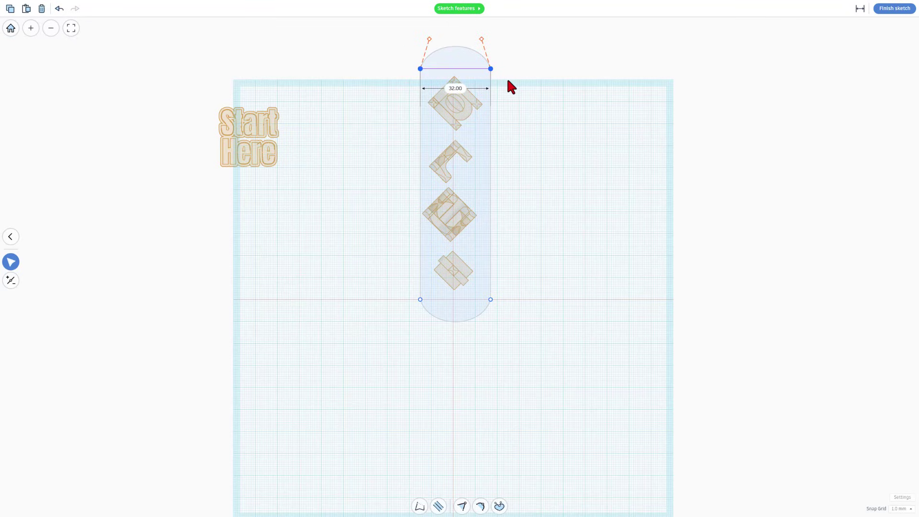
key(Down)
key(Down)
key(Down)
key(Down)
key(Down)
key(Down)
key(Down)
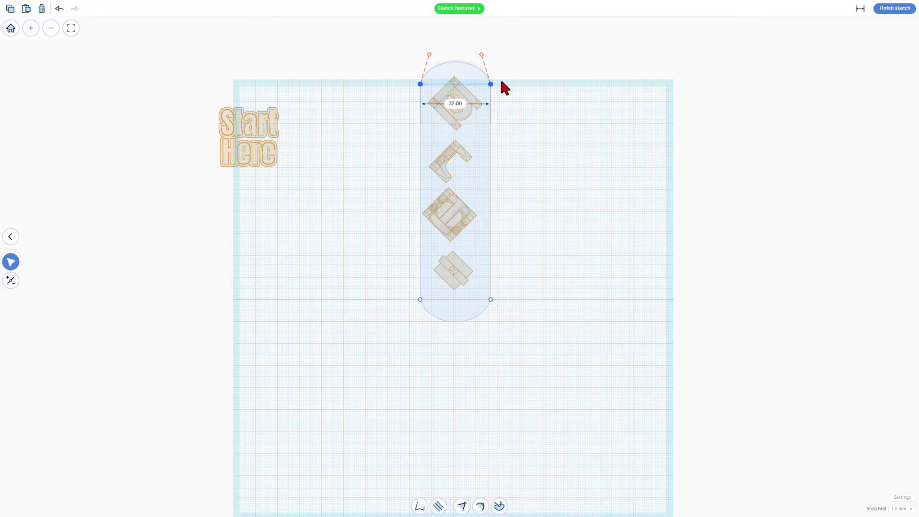
drag(390, 288, 518, 334)
key(Up)
key(Up)
key(Up)
key(Up)
key(Up)
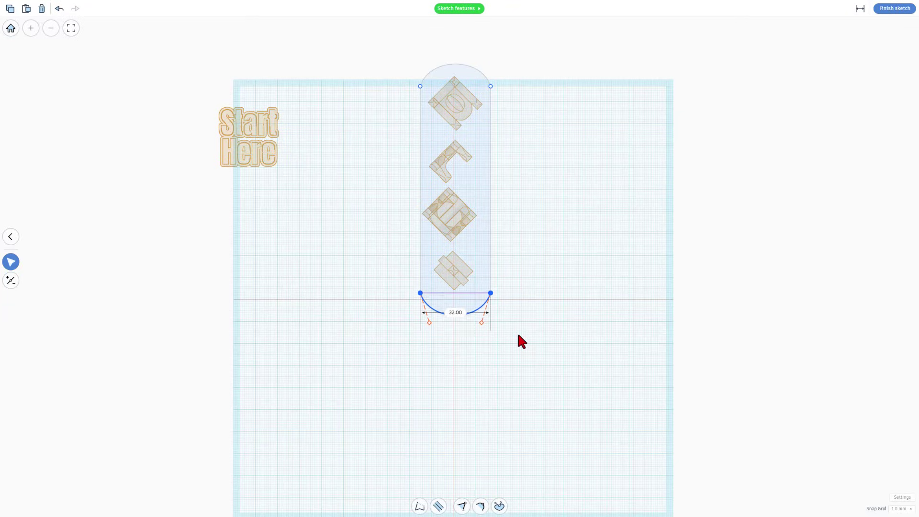
click(541, 295)
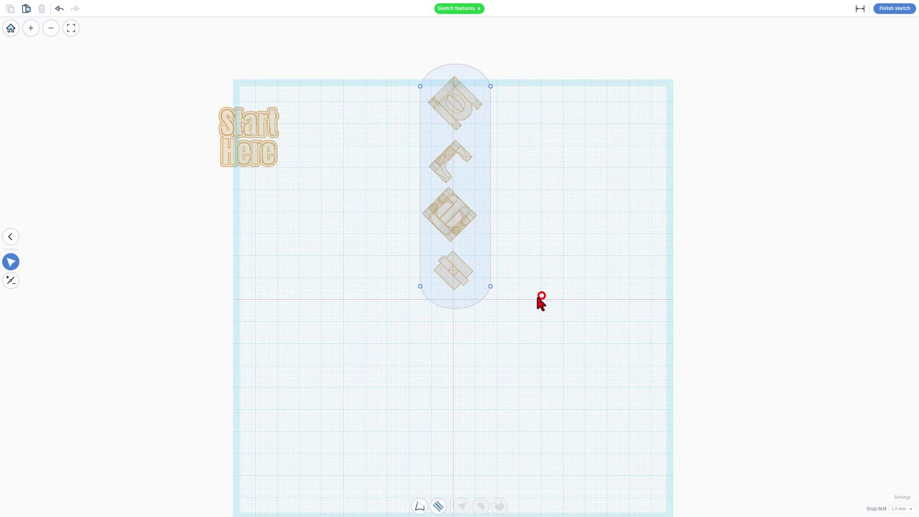
Step: Finish the pill sketch and set the base height to 4 mm, then orbit to check it
click(894, 9)
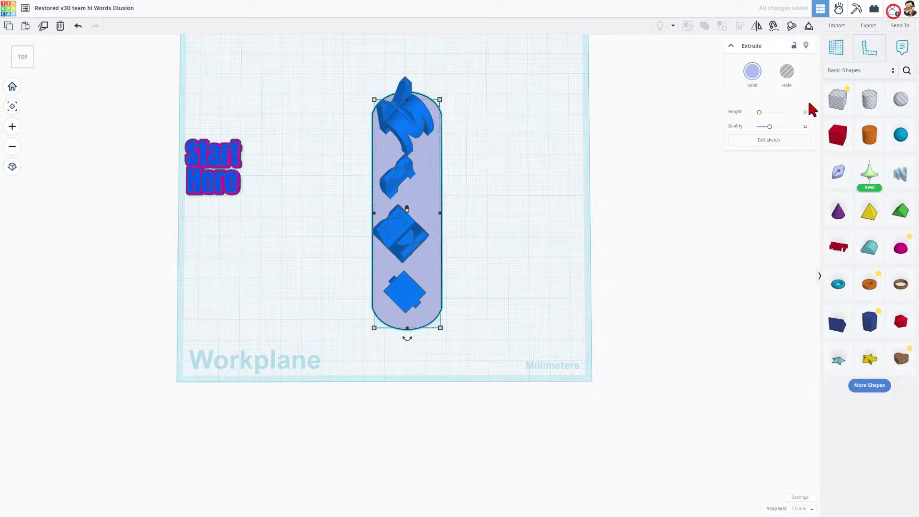
right_drag(549, 353, 447, 275)
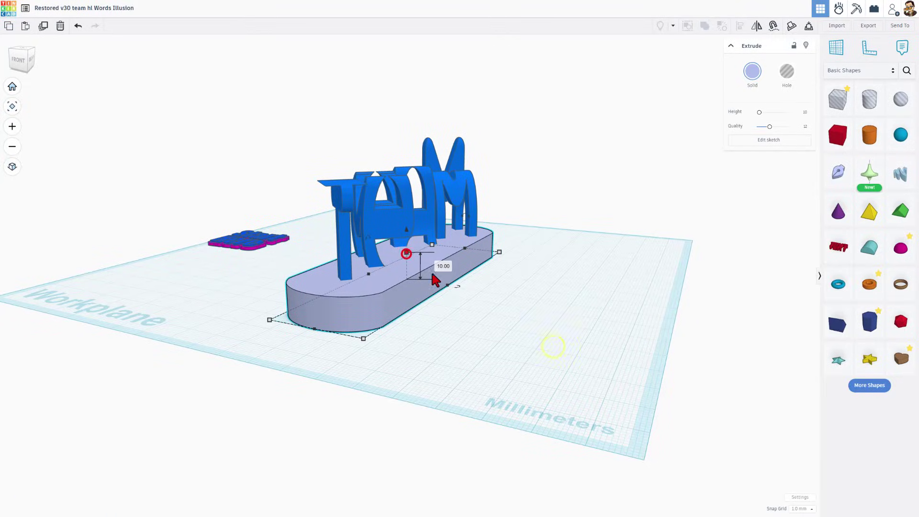
click(445, 268)
text(4)
key(Return)
right_drag(573, 314, 367, 304)
scroll(293, 242, up, 3)
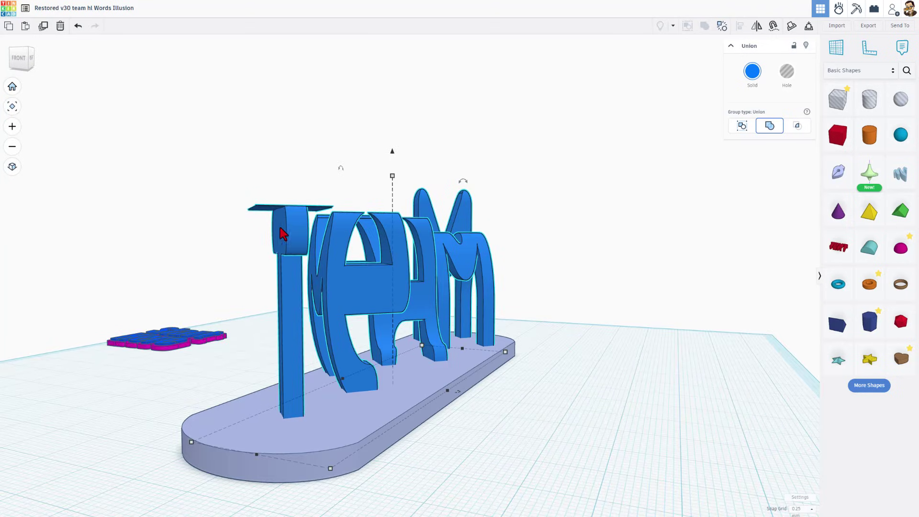
scroll(273, 213, up, 5)
right_drag(287, 221, 267, 285)
scroll(301, 295, down, 3)
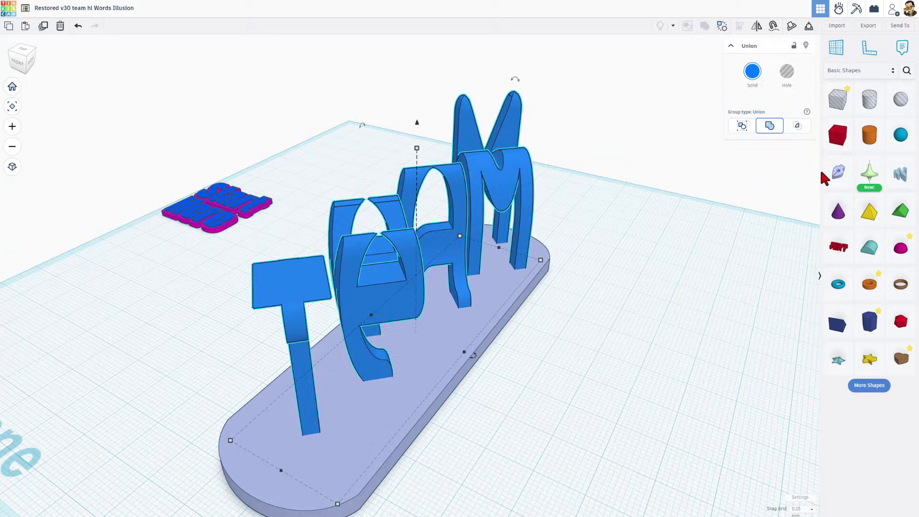
mouse_move(823, 176)
mouse_down()
mouse_move(349, 226)
mouse_move(308, 205)
mouse_move(295, 286)
mouse_move(293, 271)
mouse_up()
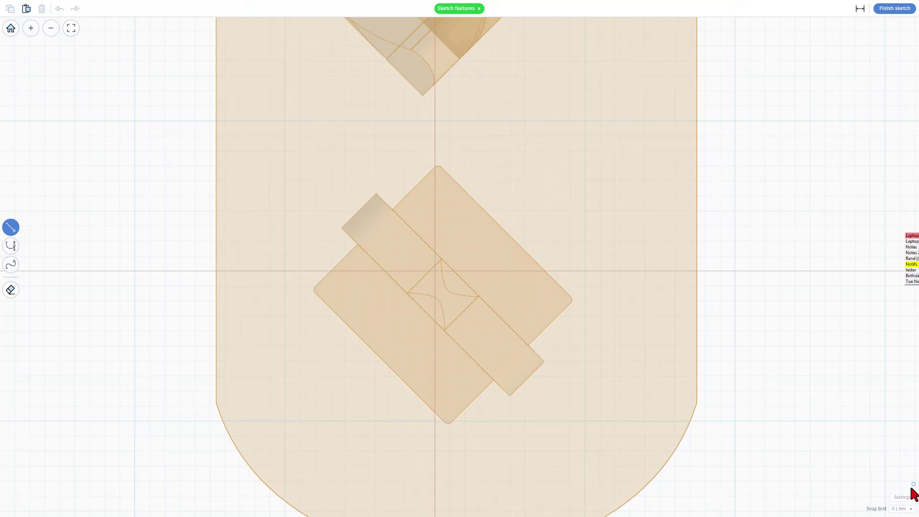
Step: Trace a closed four-corner diamond outline over the crossed rectangles
click(902, 509)
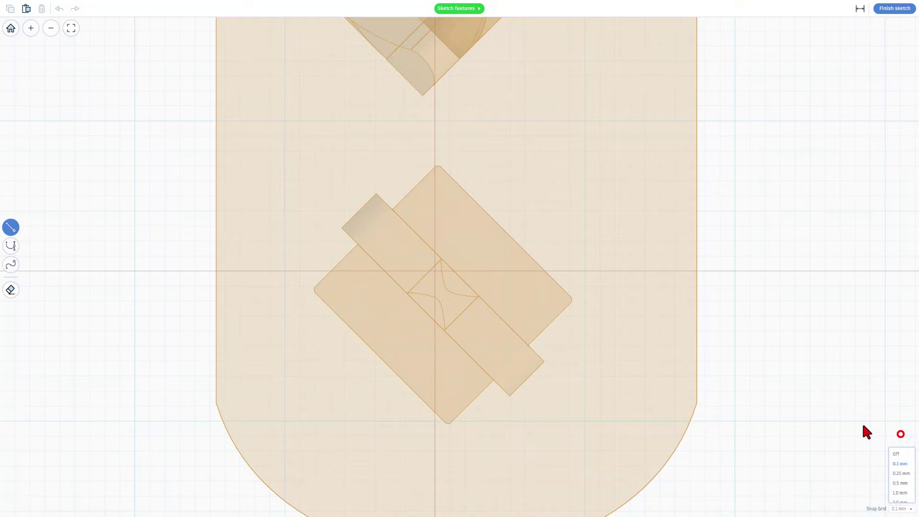
click(434, 166)
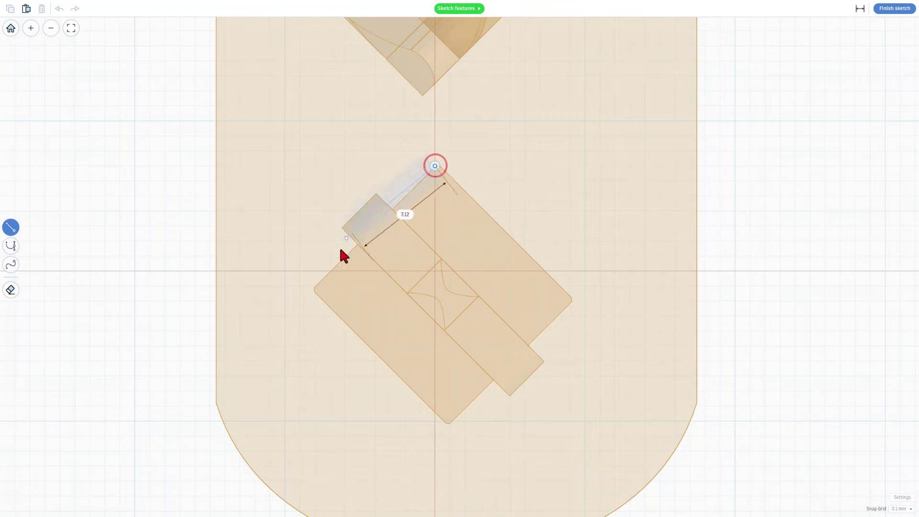
click(313, 288)
scroll(311, 288, up, 3)
scroll(406, 340, down, 3)
scroll(493, 383, up, 4)
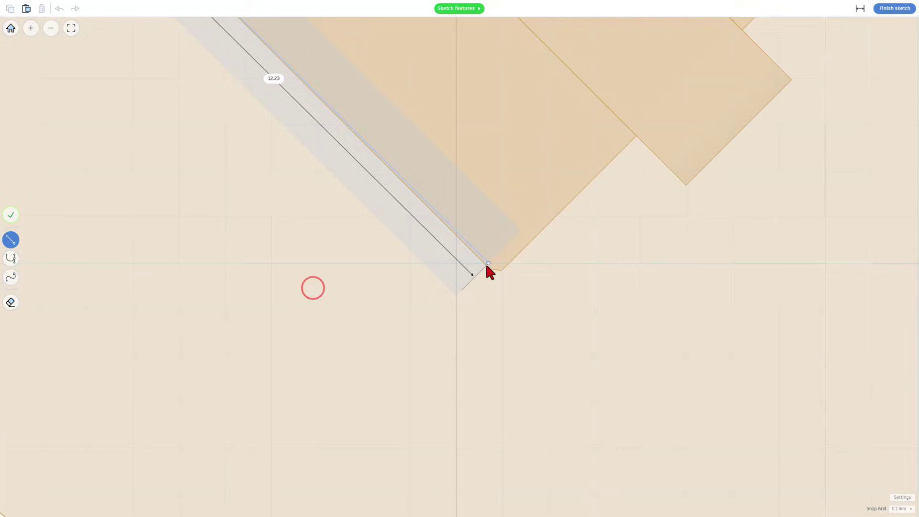
click(488, 264)
scroll(495, 265, down, 2)
scroll(602, 167, right, 5)
scroll(603, 167, up, 3)
click(584, 125)
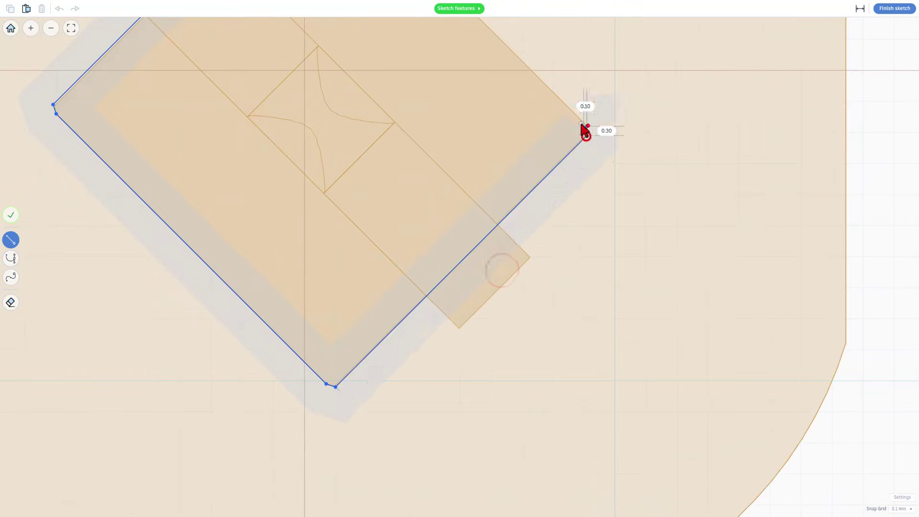
scroll(421, 99, down, 3)
scroll(455, 140, up, 3)
Step: Select the diamond outline and turn grid snapping off
click(455, 150)
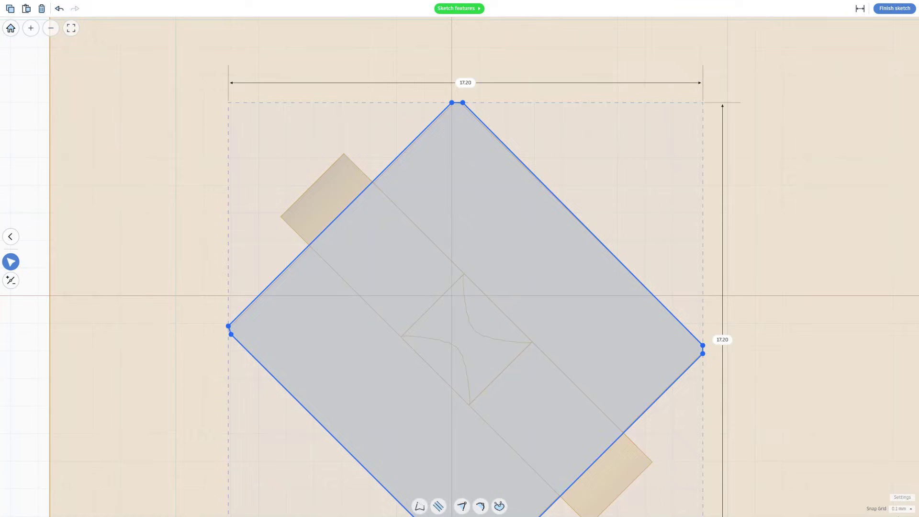
click(906, 509)
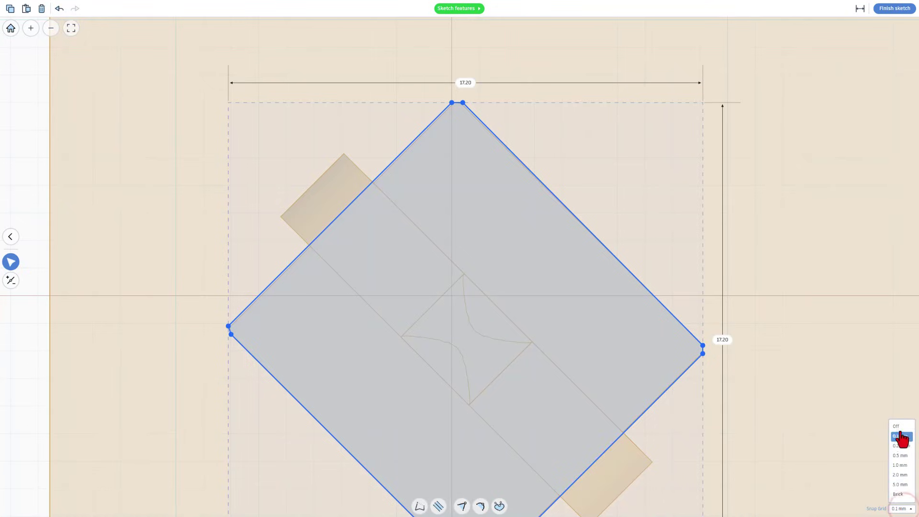
click(900, 426)
scroll(378, 97, up, 1)
scroll(378, 97, up, 2)
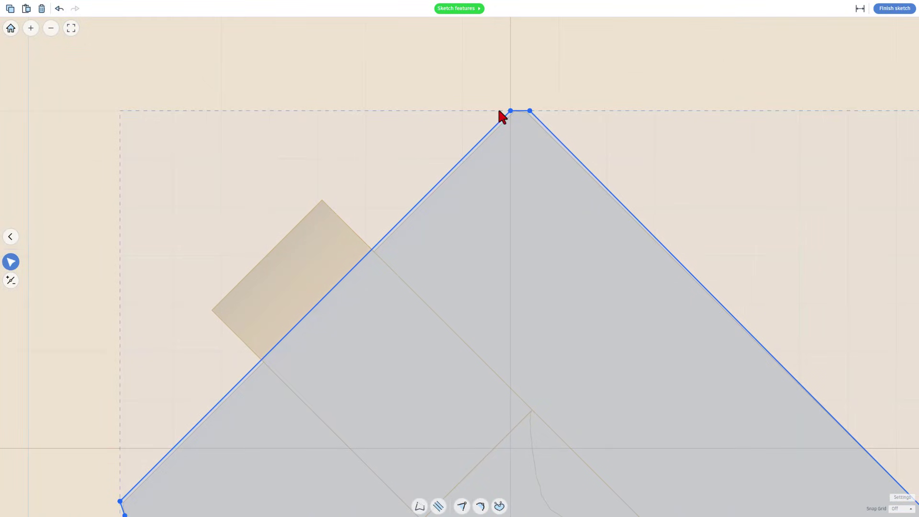
Step: Adjust the diamond's top, left, bottom and right vertices onto the letter piece's corners
click(510, 111)
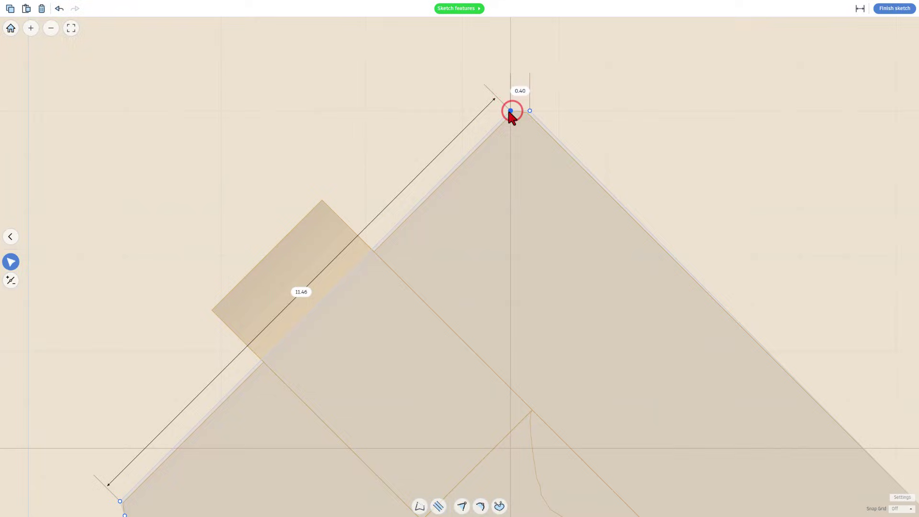
click(510, 111)
click(531, 113)
scroll(378, 276, down, 1)
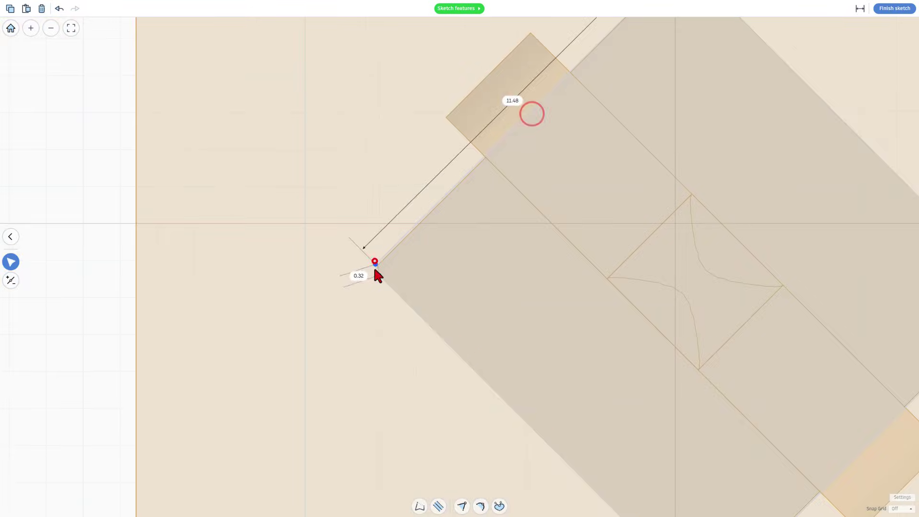
scroll(375, 268, down, 1)
scroll(378, 270, up, 1)
click(378, 271)
scroll(474, 179, down, 1)
scroll(534, 301, up, 2)
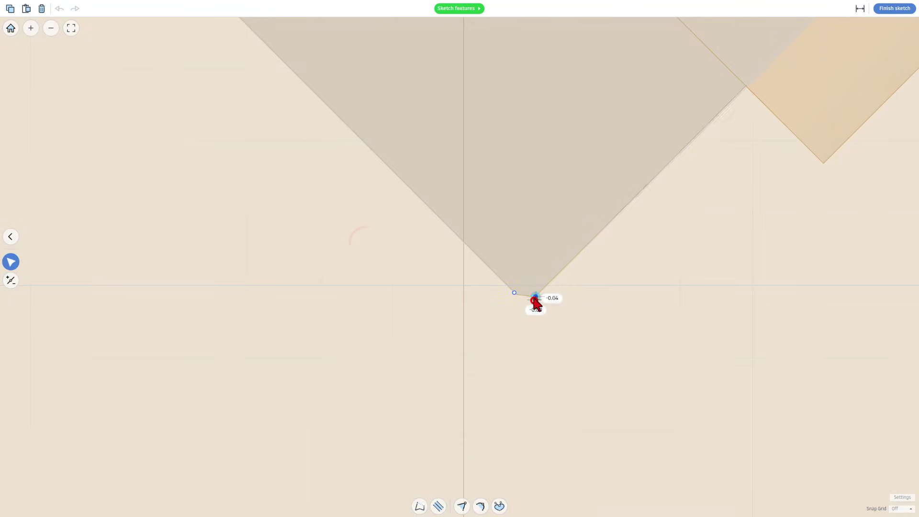
scroll(510, 289, down, 3)
scroll(564, 158, up, 3)
click(563, 151)
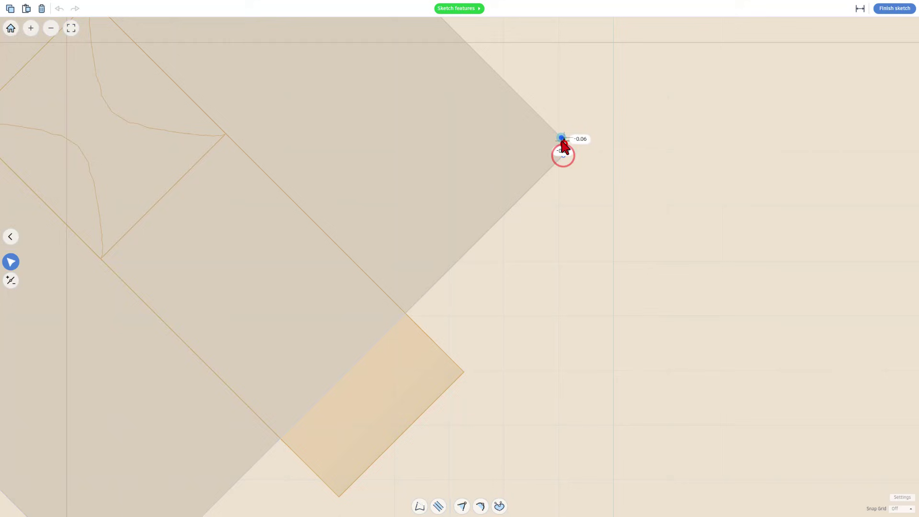
scroll(579, 192, down, 3)
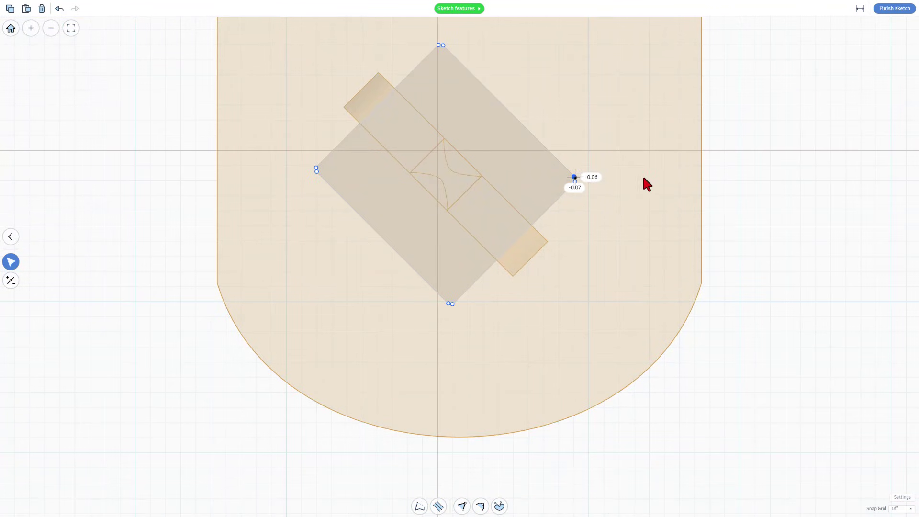
Step: Finish the diamond sketch, make it 3 mm tall and lower it onto the T
click(894, 8)
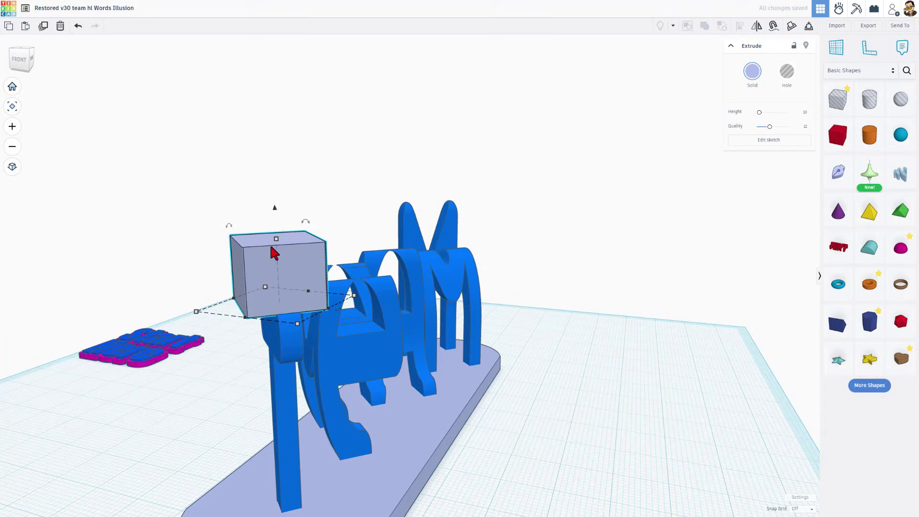
click(276, 238)
click(345, 271)
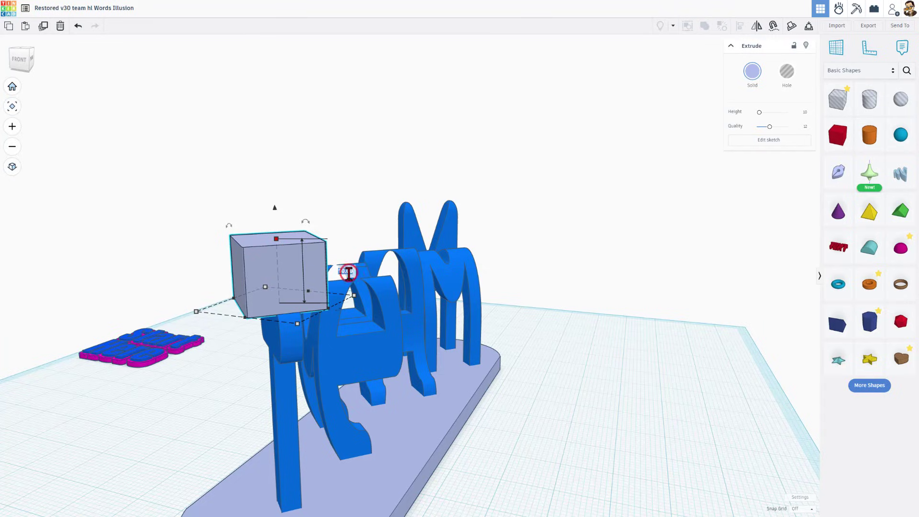
text(3)
key(Return)
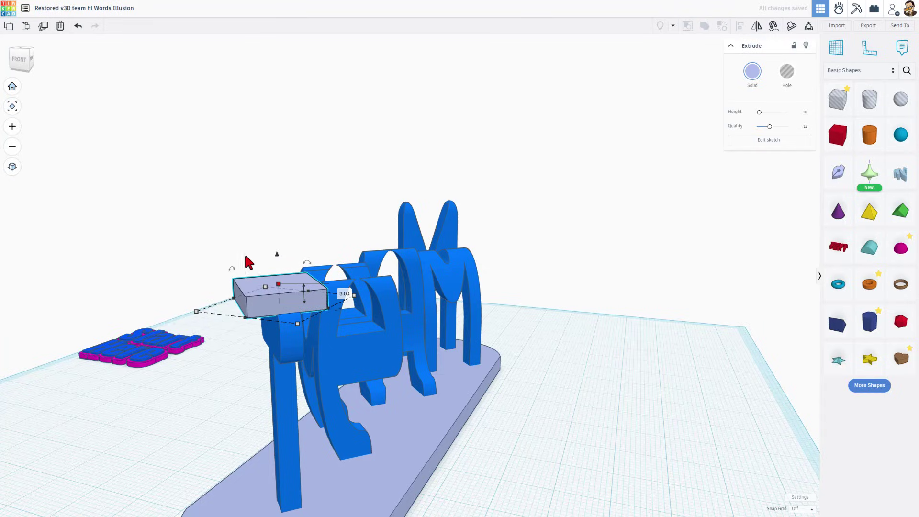
scroll(256, 264, up, 2)
drag(269, 254, 249, 271)
right_drag(248, 271, 217, 403)
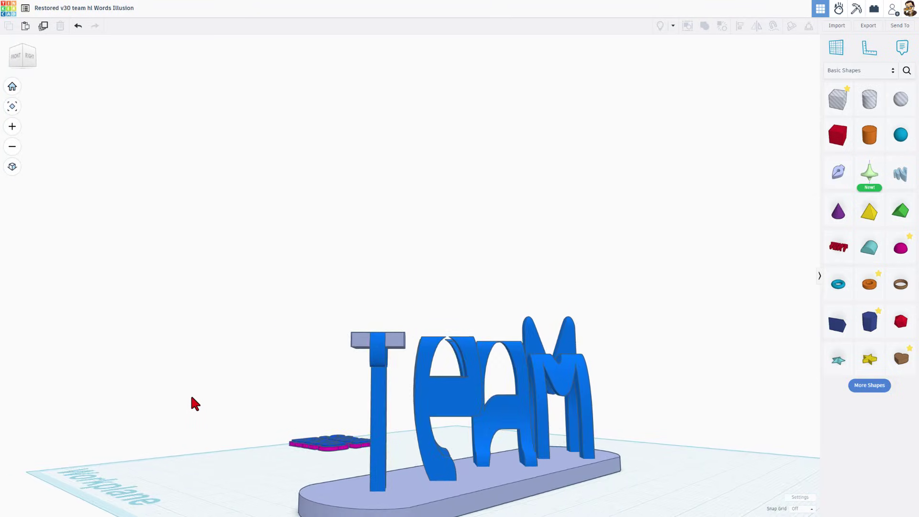
right_drag(195, 403, 350, 364)
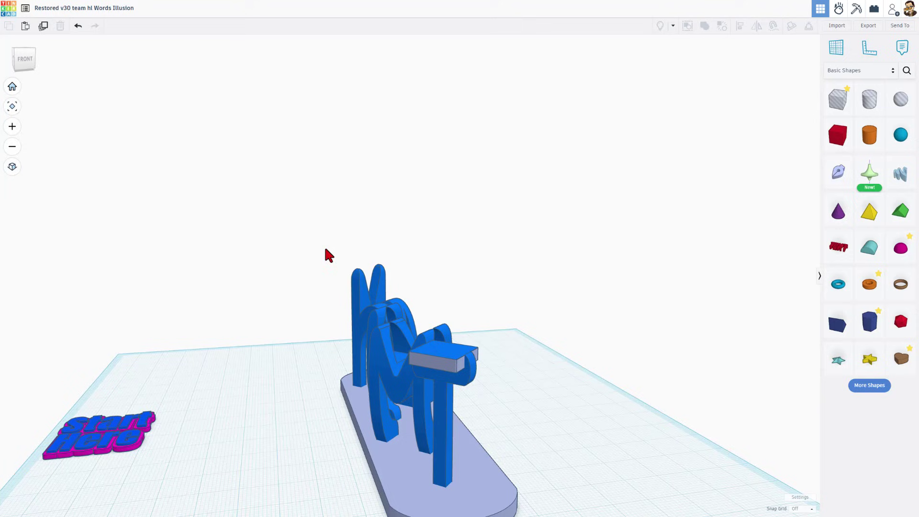
Step: Group the new bar with the letters into one union using Ctrl+G
drag(324, 239, 471, 356)
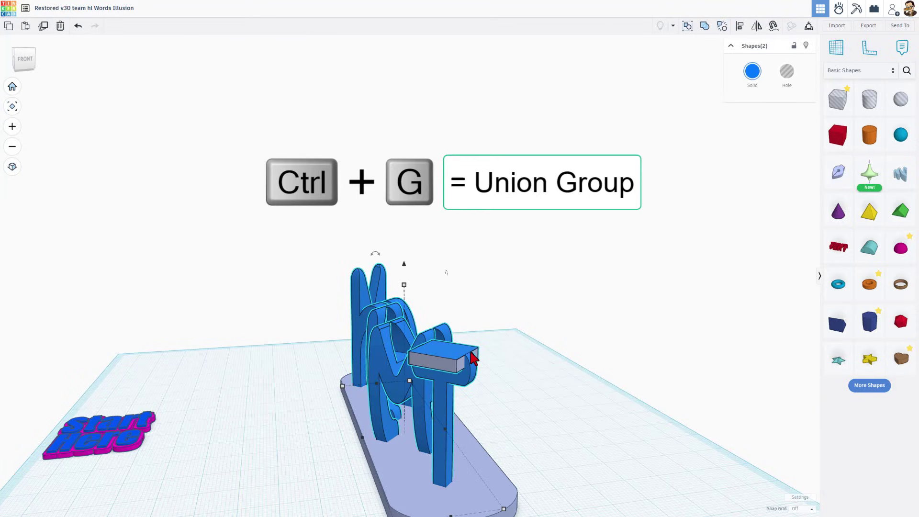
key(ctrl+g)
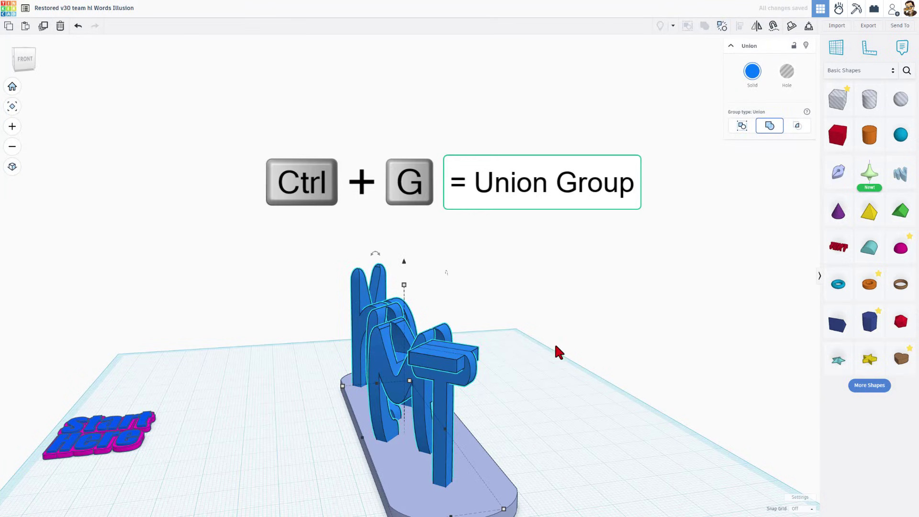
drag(485, 308, 351, 423)
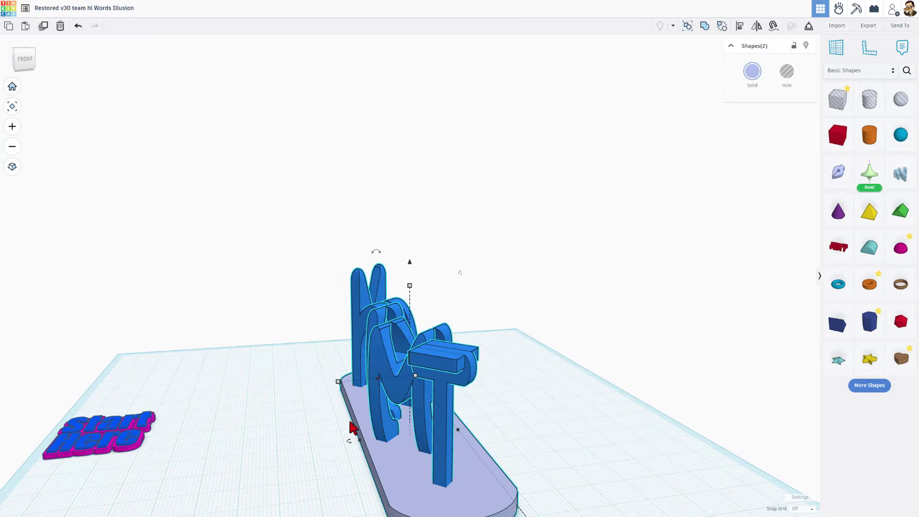
Step: Export the model as STL and save it as hlmt Words Illusion.stl
click(864, 28)
click(507, 282)
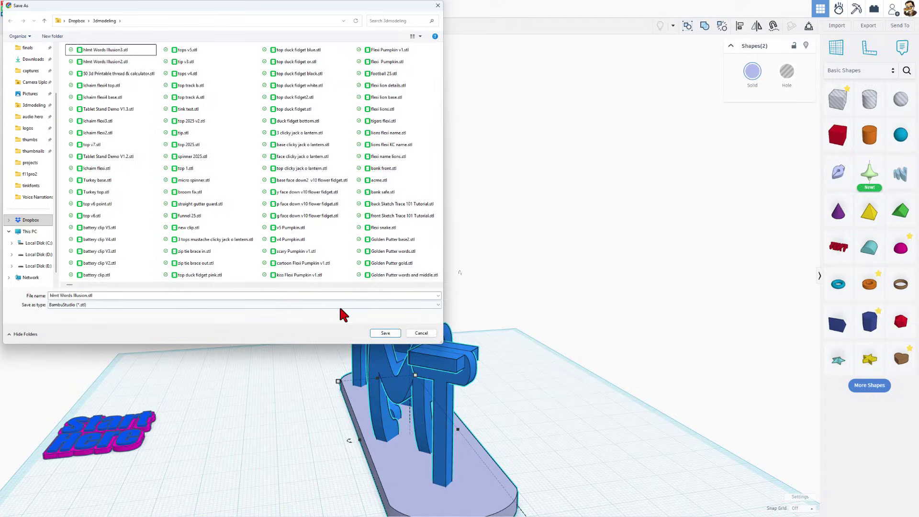
click(386, 335)
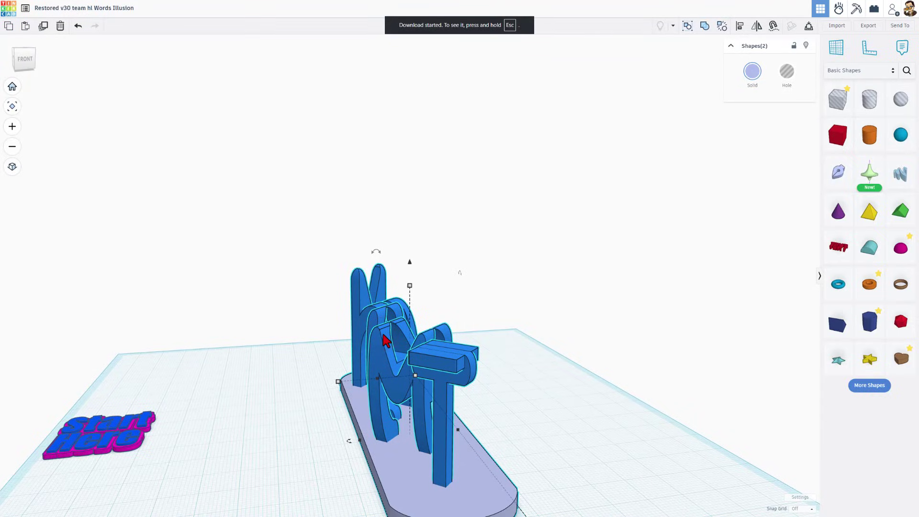
Step: Create a new Bambu Studio project and import hlmt Words Illusion.stl onto the plate
key(alt+Tab)
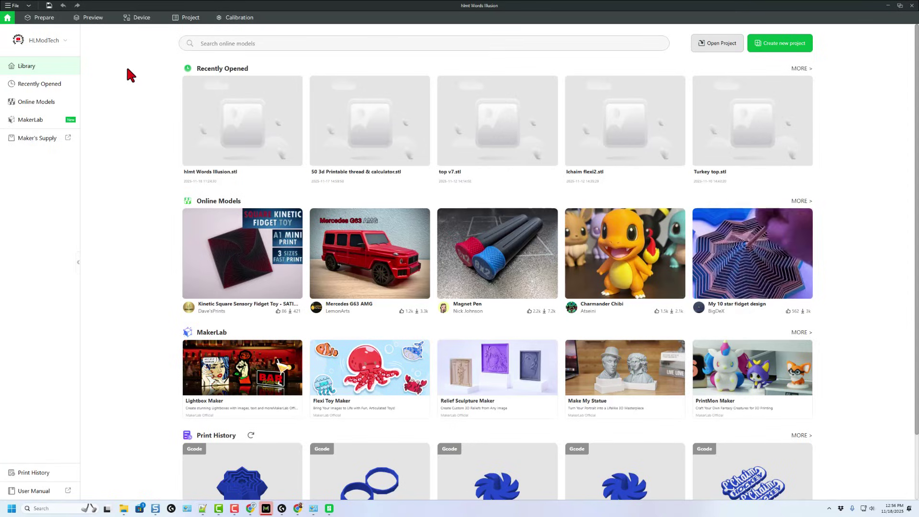
click(795, 47)
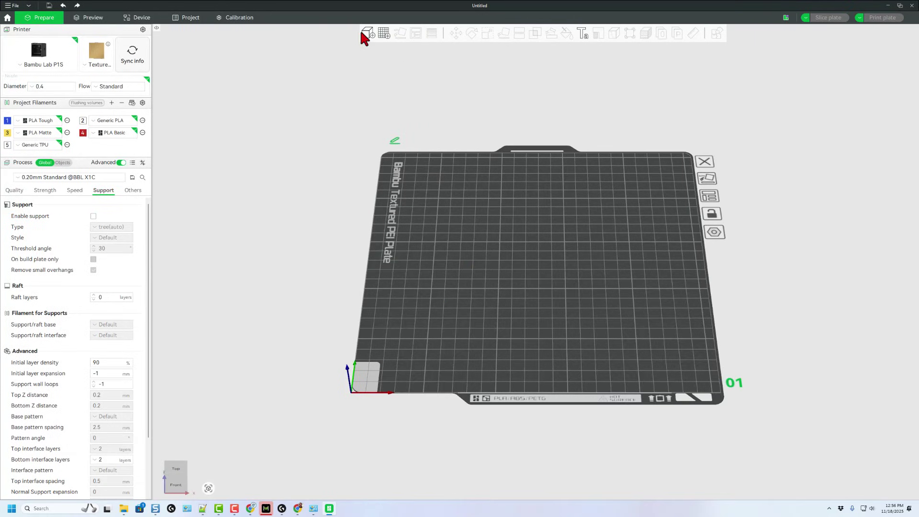
click(373, 34)
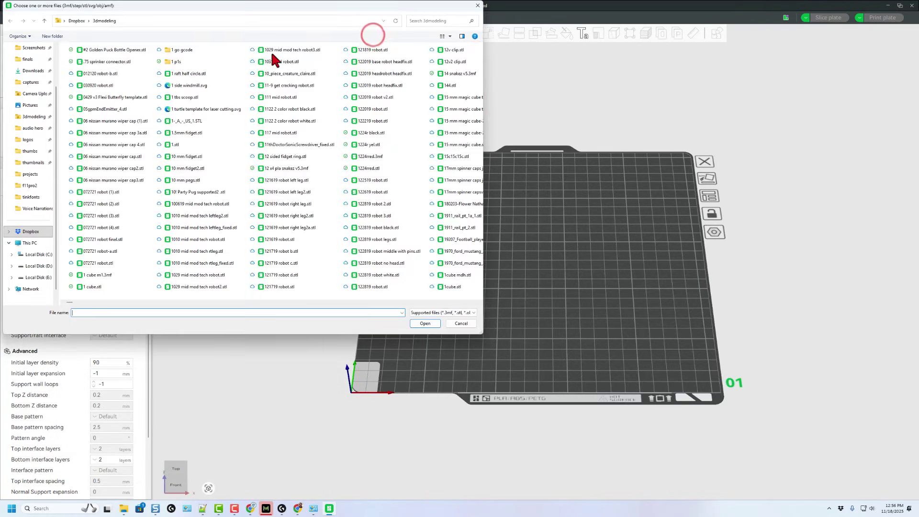
double_click(87, 48)
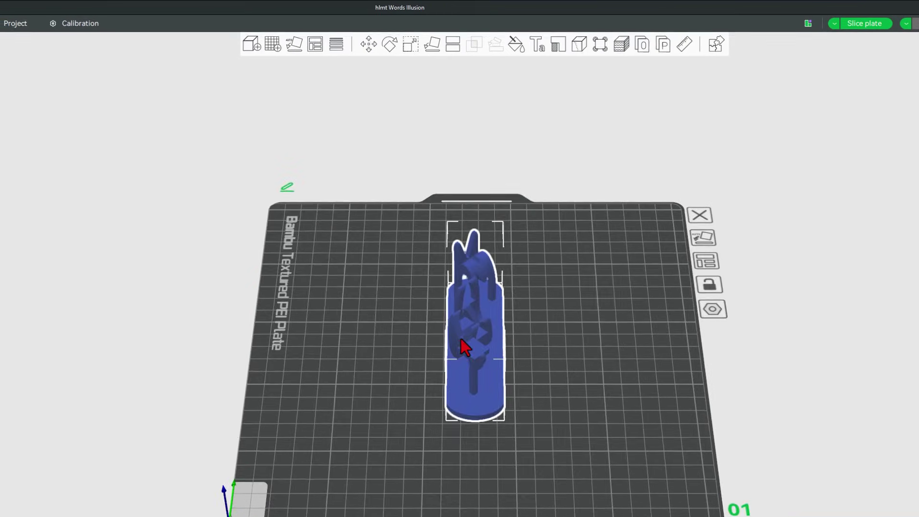
drag(526, 265, 683, 343)
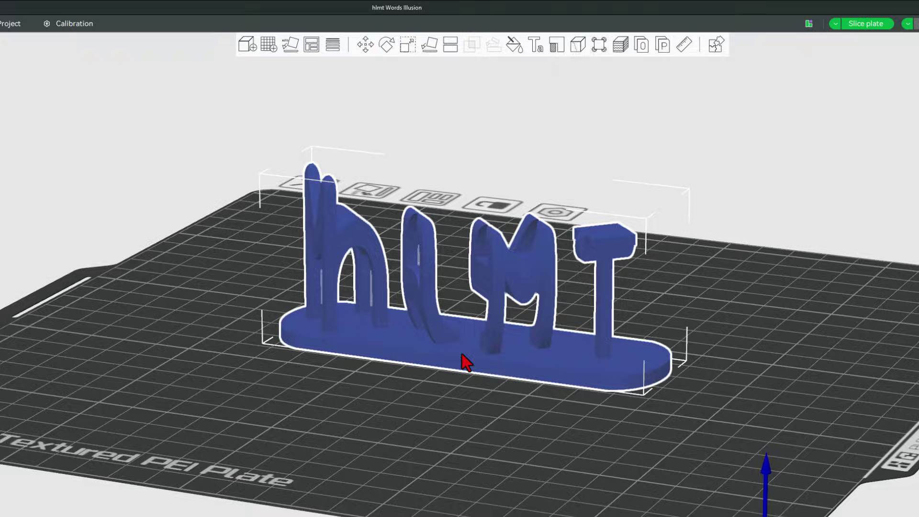
Step: Paint the base with yellow filament 3 using the 4.00 Height Range tool, leaving letters blue
click(513, 46)
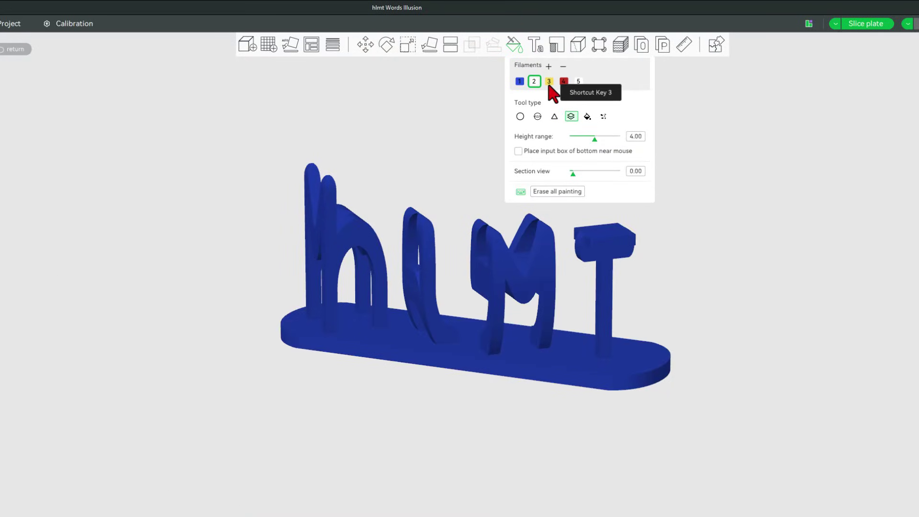
click(549, 81)
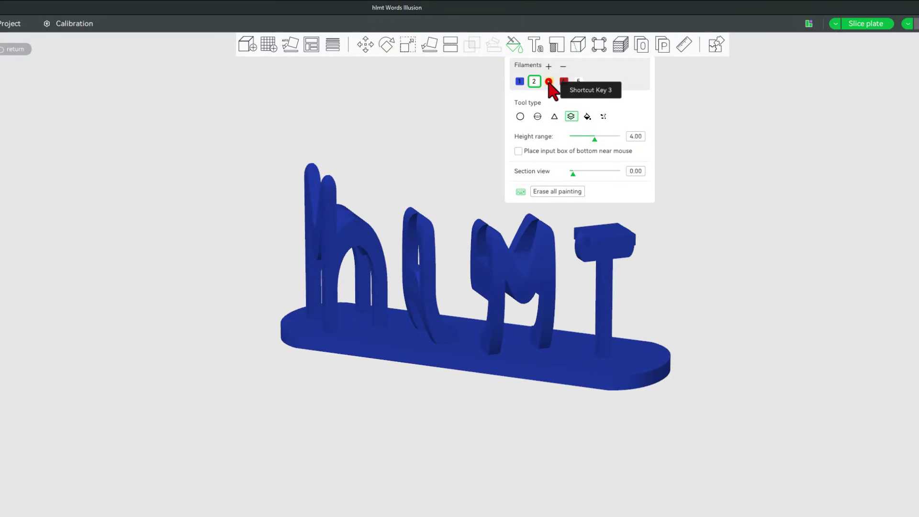
click(571, 117)
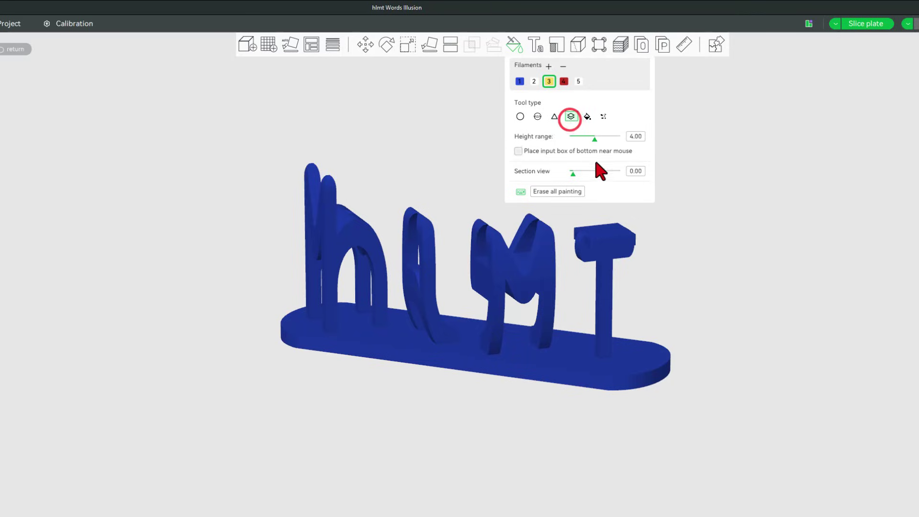
click(636, 137)
drag(526, 458, 471, 385)
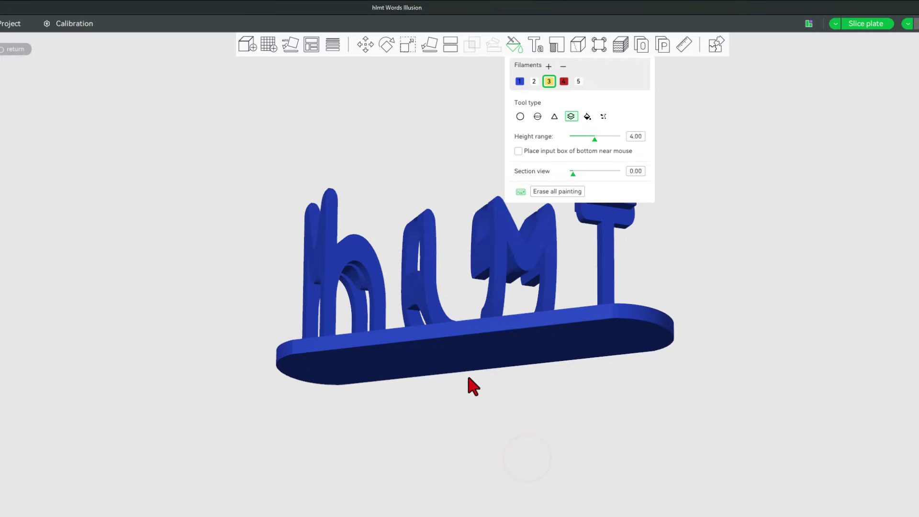
scroll(477, 356, up, 2)
click(477, 355)
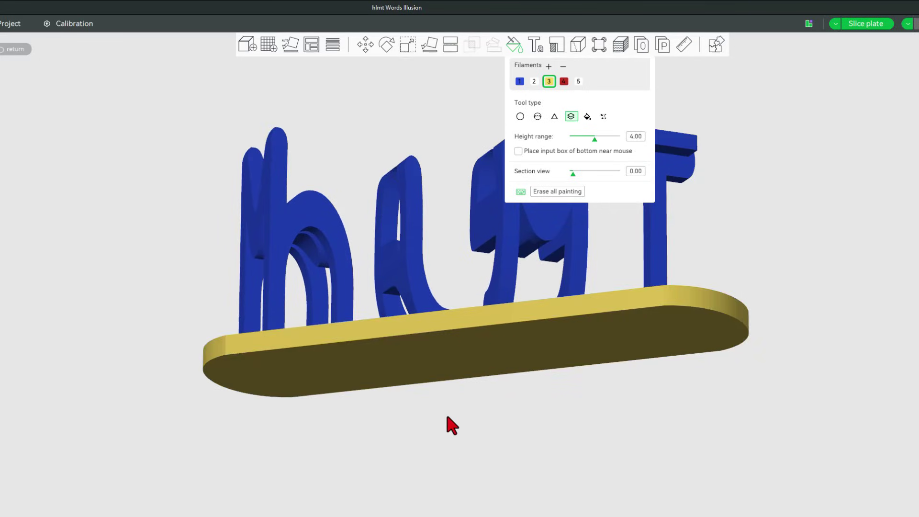
mouse_move(467, 437)
mouse_down()
mouse_move(476, 472)
mouse_move(627, 142)
mouse_up()
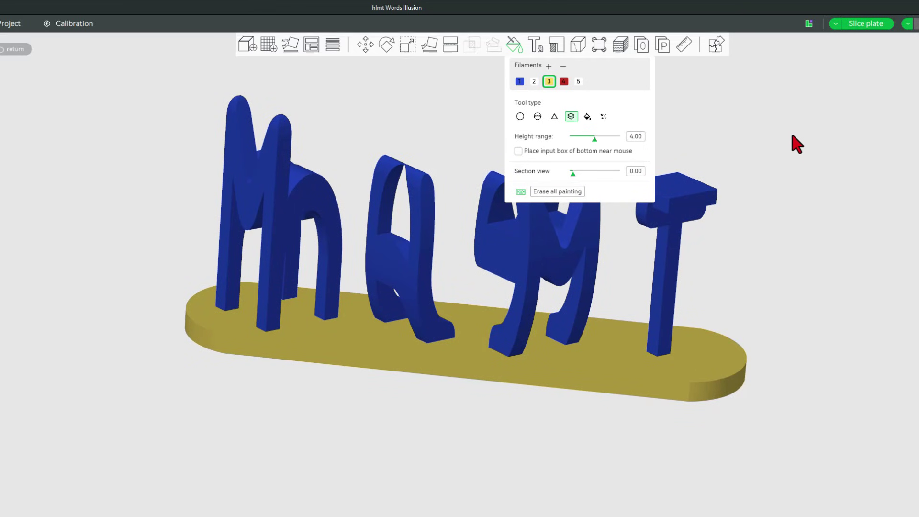
click(515, 45)
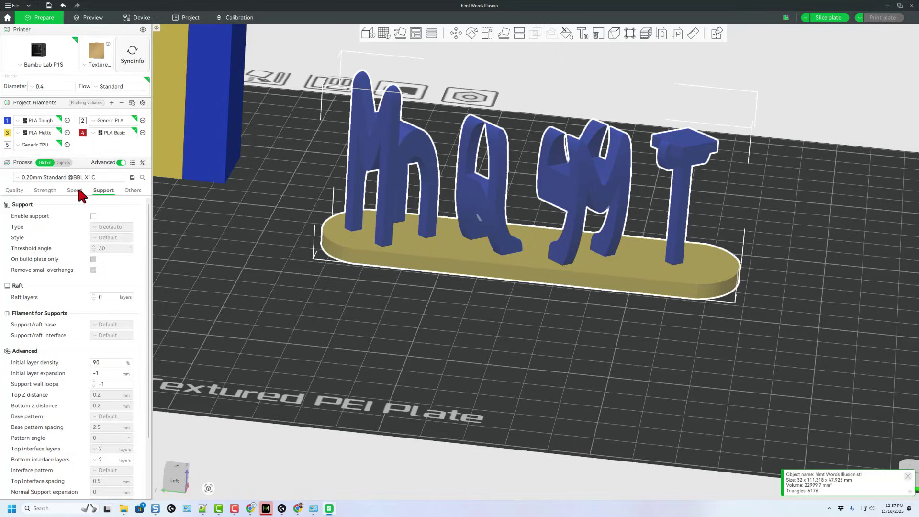
Step: Enable support, slice the plate (1h5m, 22.02 g) and send the print job
click(93, 216)
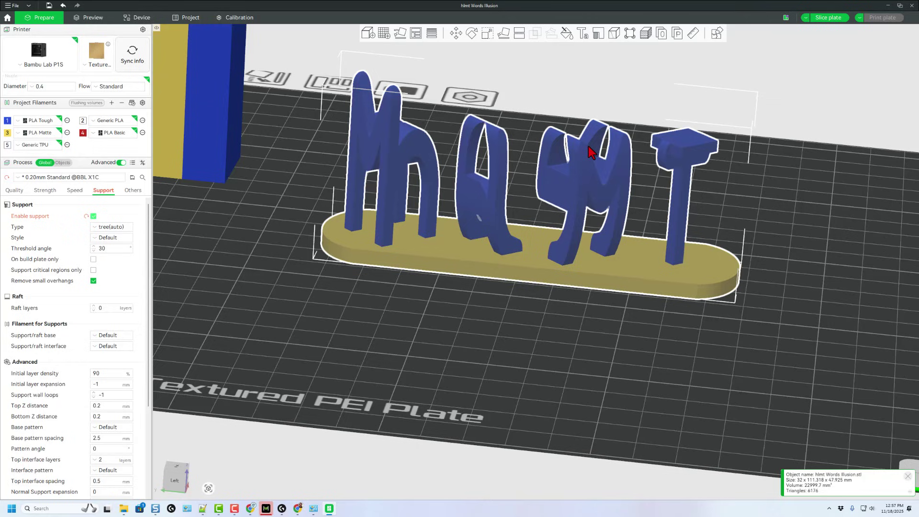
scroll(646, 219, down, 3)
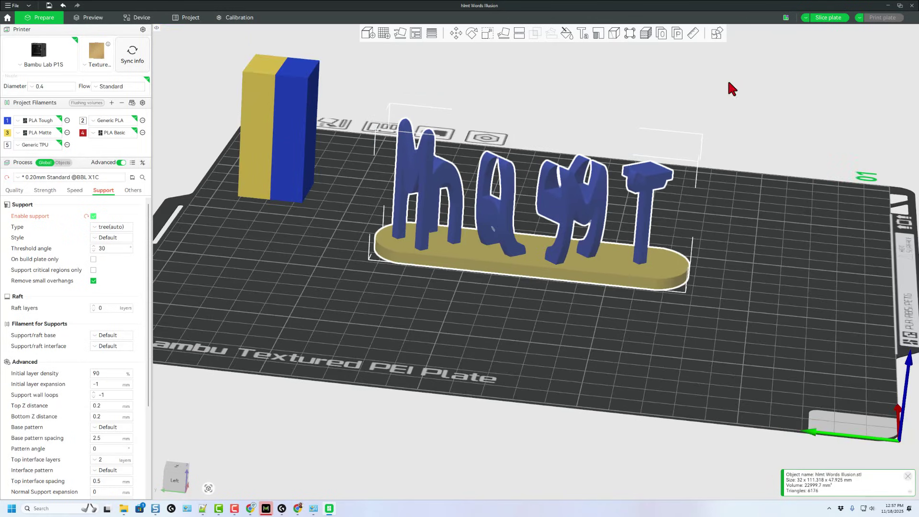
click(826, 18)
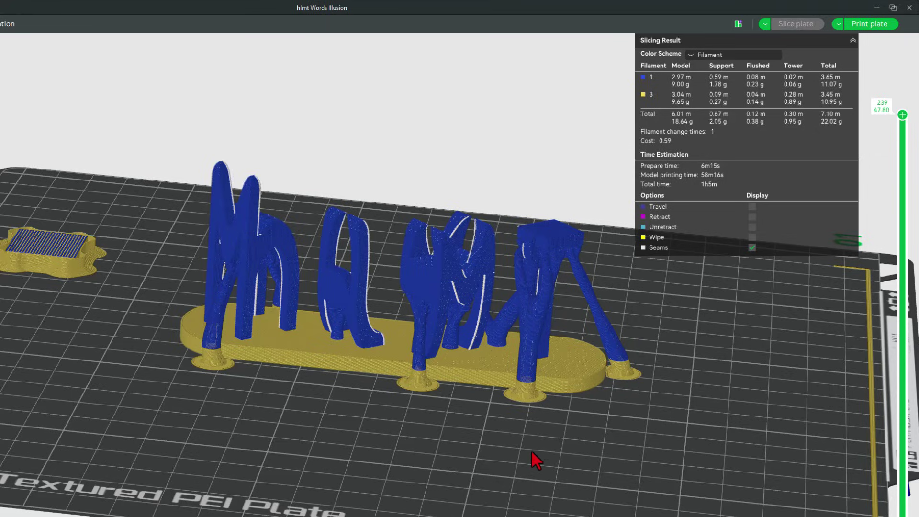
click(862, 33)
click(433, 484)
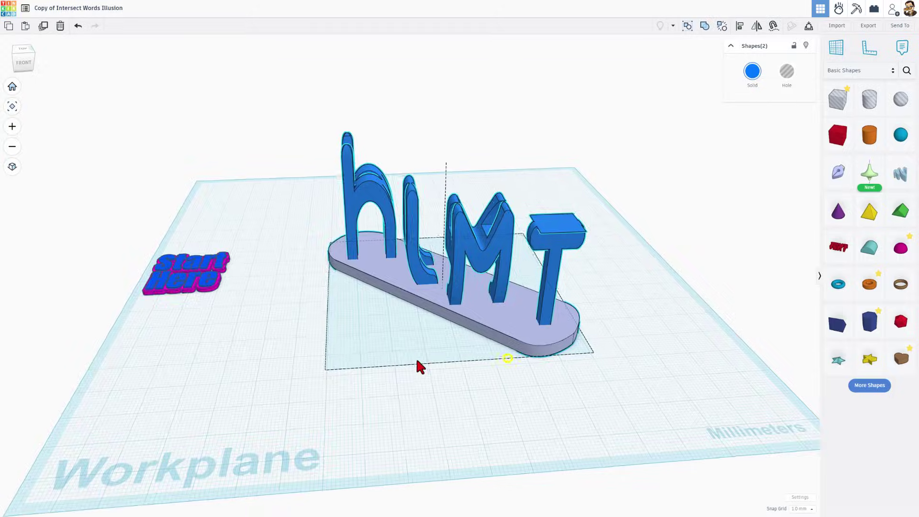
Step: Orbit around the hLMT model, then go back to the Your designs dashboard
right_drag(415, 357, 382, 340)
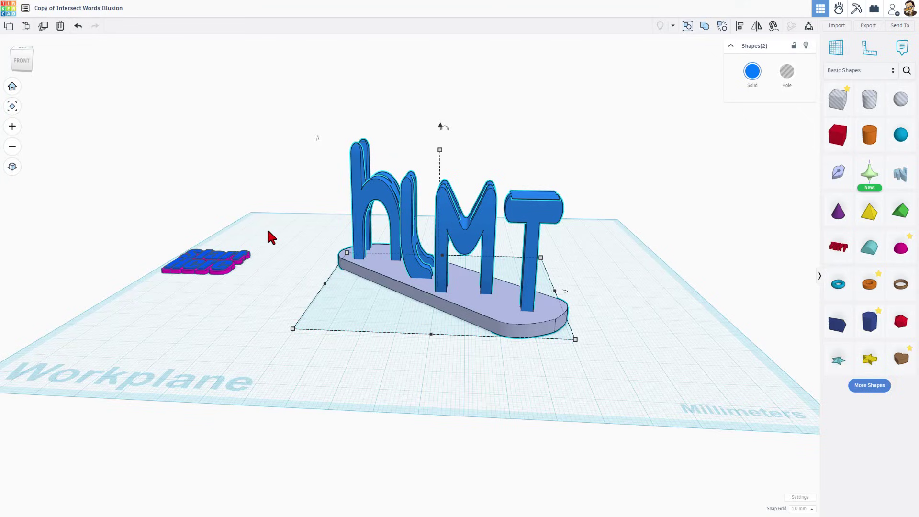
right_drag(352, 376, 371, 383)
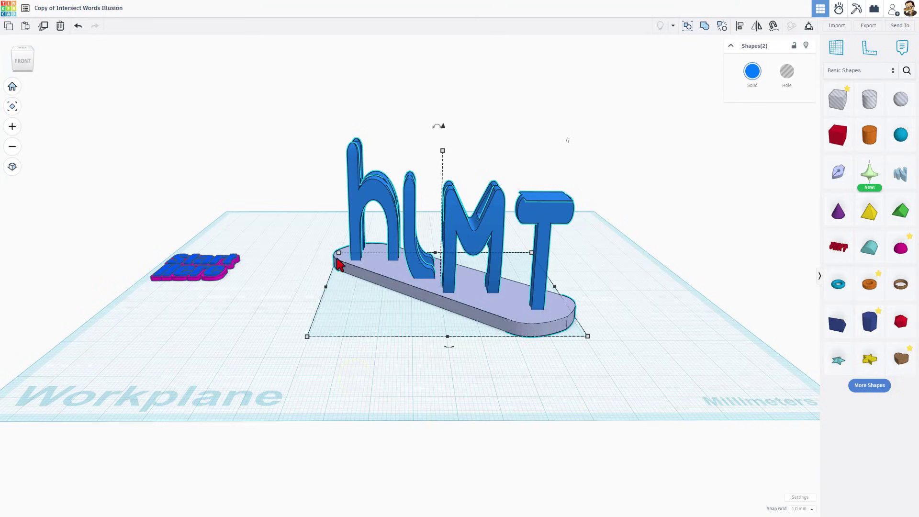
click(9, 10)
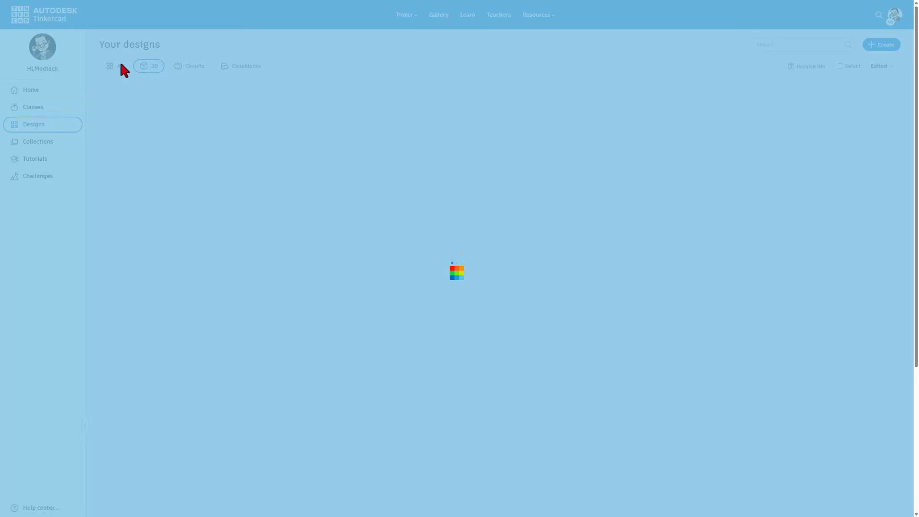
Step: Open the newest design's properties and edit its description
click(220, 88)
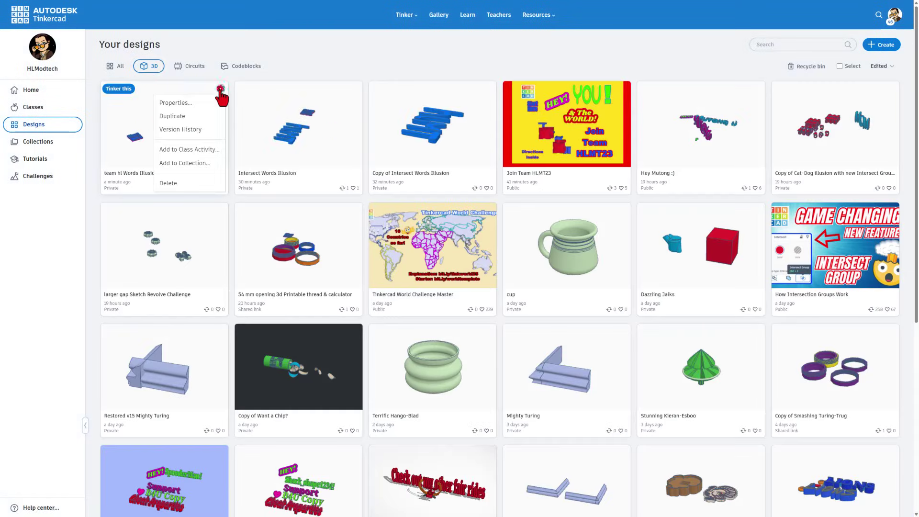
click(188, 102)
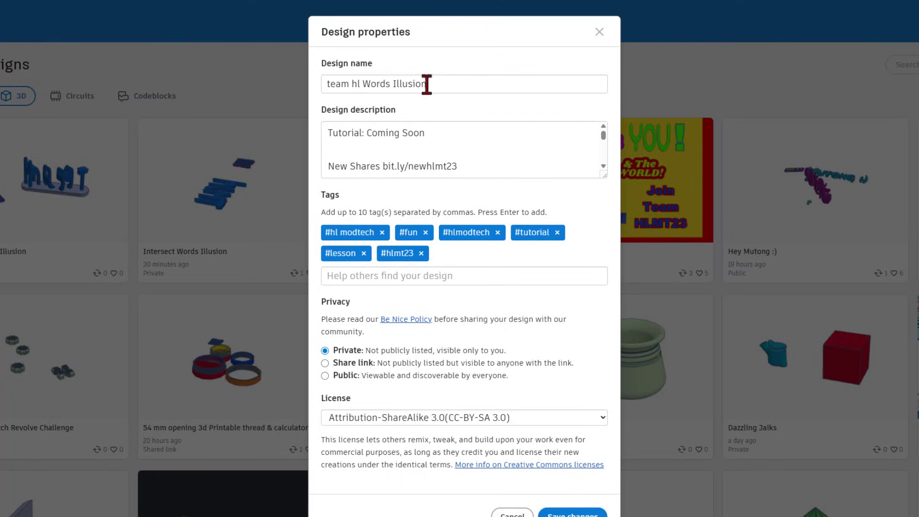
click(398, 139)
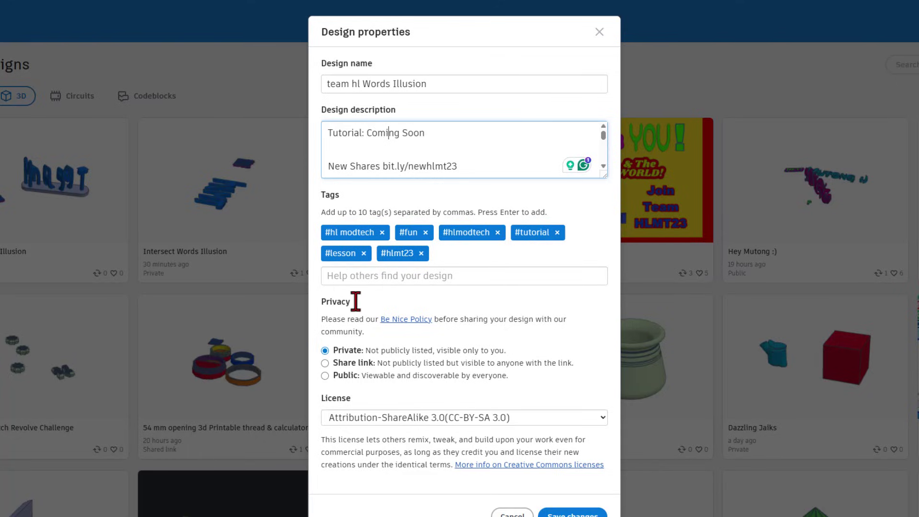
Step: Make the design Public under the Attribution-NoDerivs 3.0 license, passing reCAPTCHA, and save
click(343, 375)
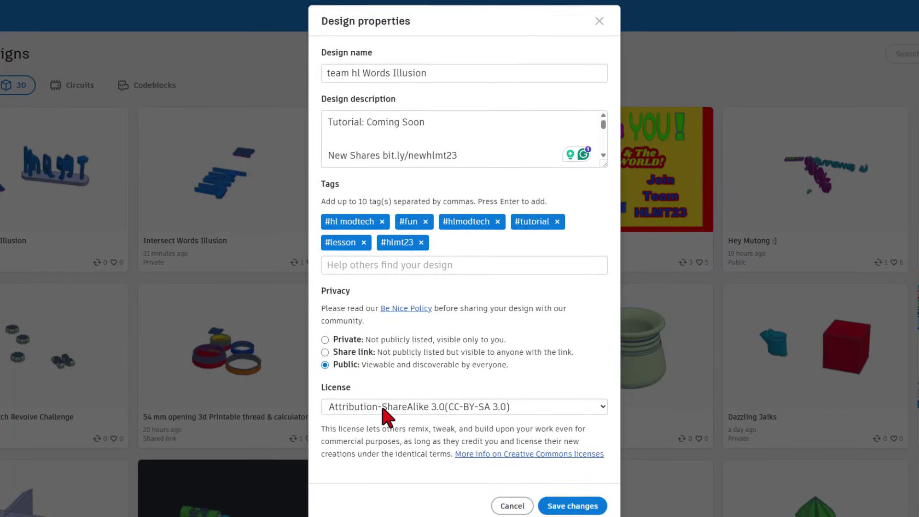
scroll(381, 410, down, 2)
click(383, 318)
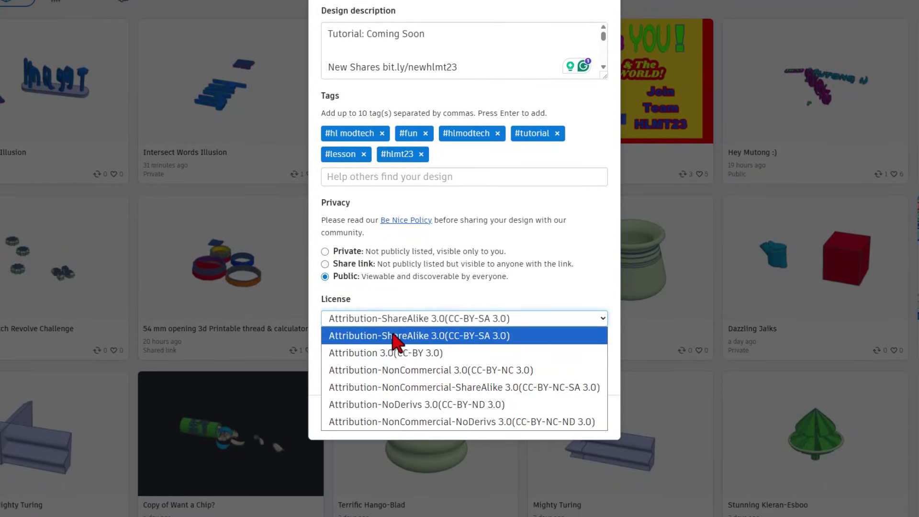
click(403, 405)
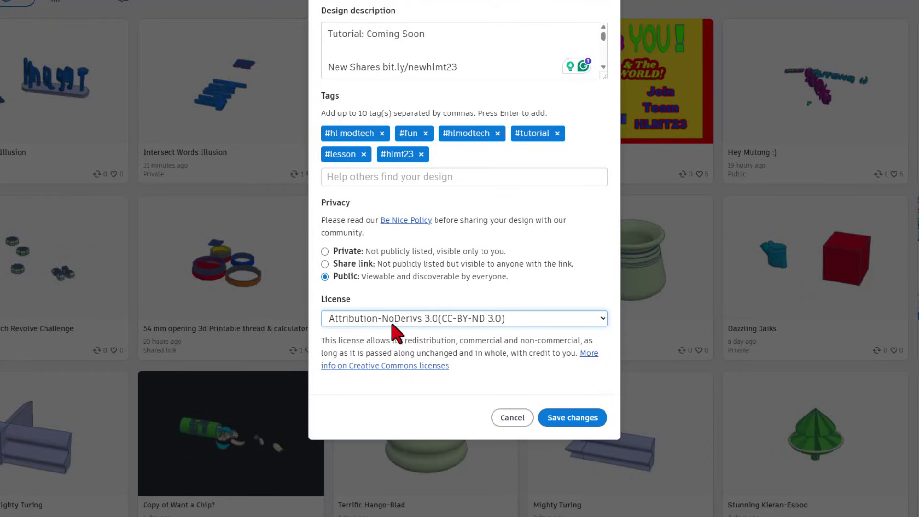
click(559, 420)
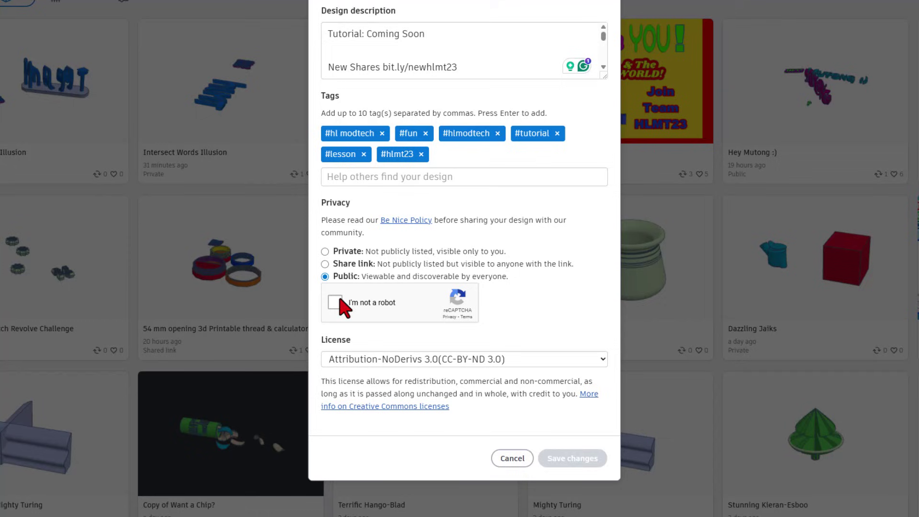
click(337, 301)
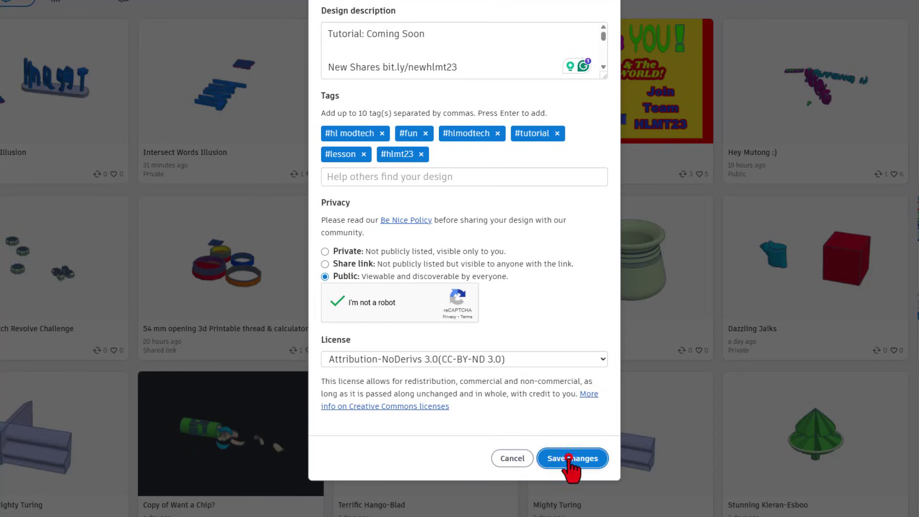
click(567, 458)
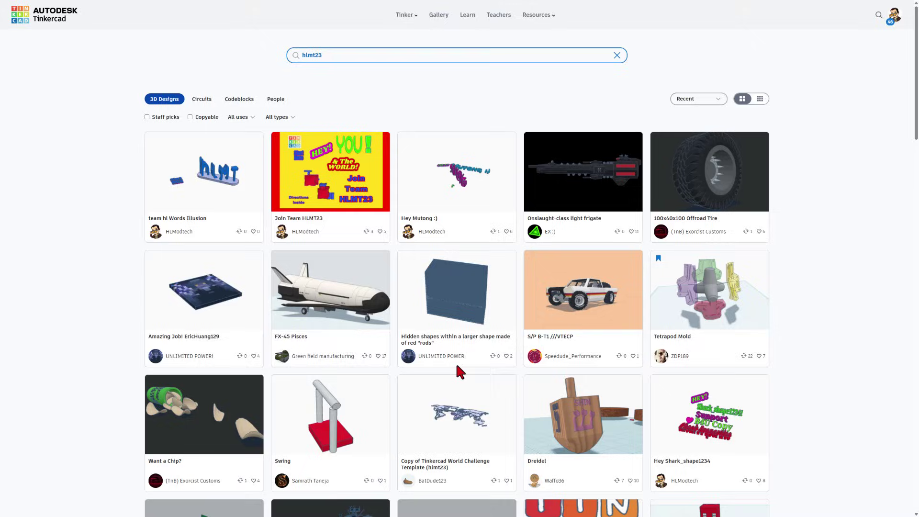
Step: Give the S/P B-T1 ///VTECP design a star reaction, then close its details
click(574, 297)
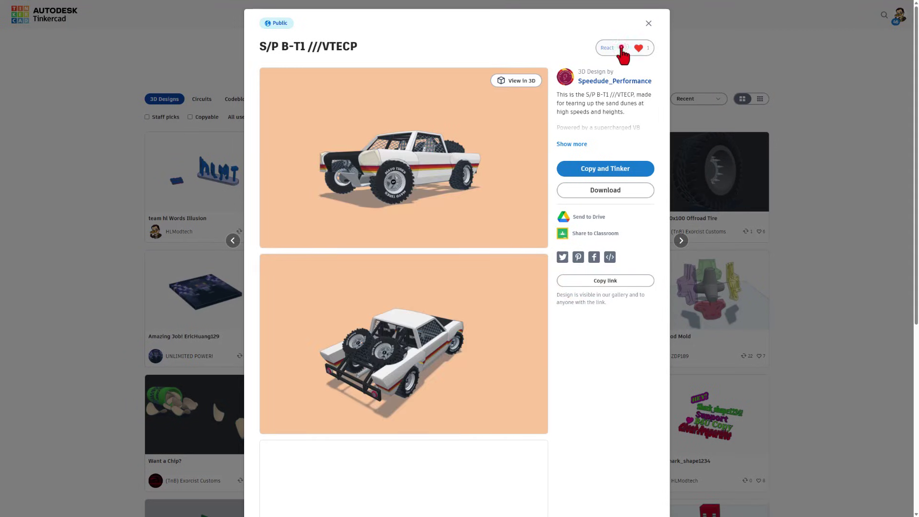
click(621, 48)
click(615, 88)
click(697, 50)
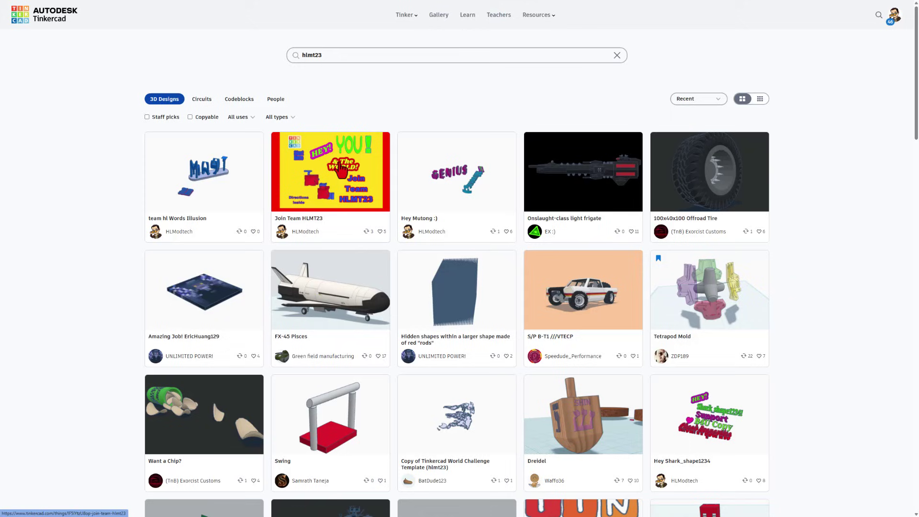
Step: Browse the Join Team HLMT23 and FX-45 Pisces designs, then view a pixel-art design
click(333, 229)
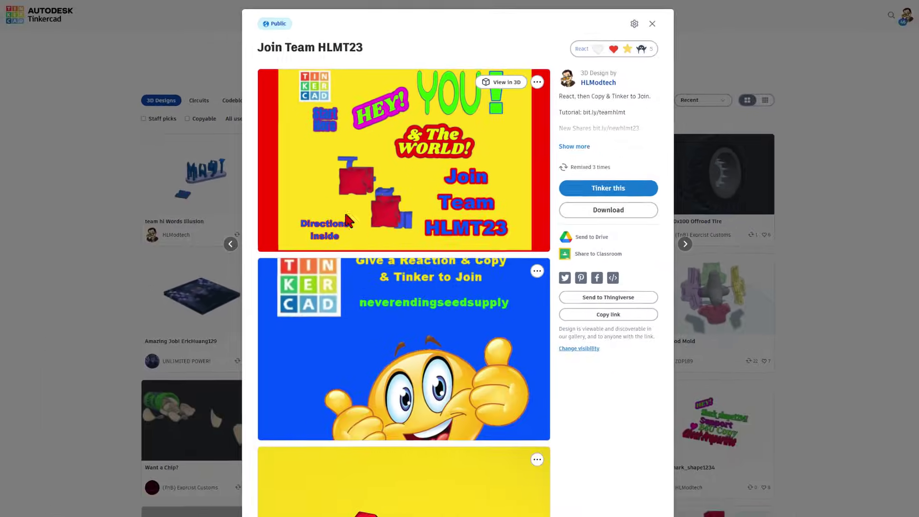
key(Escape)
click(330, 301)
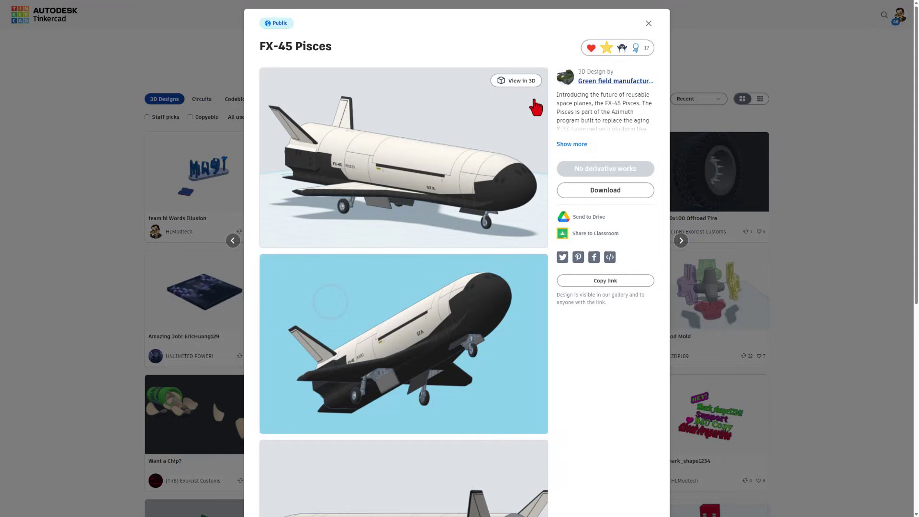
click(90, 231)
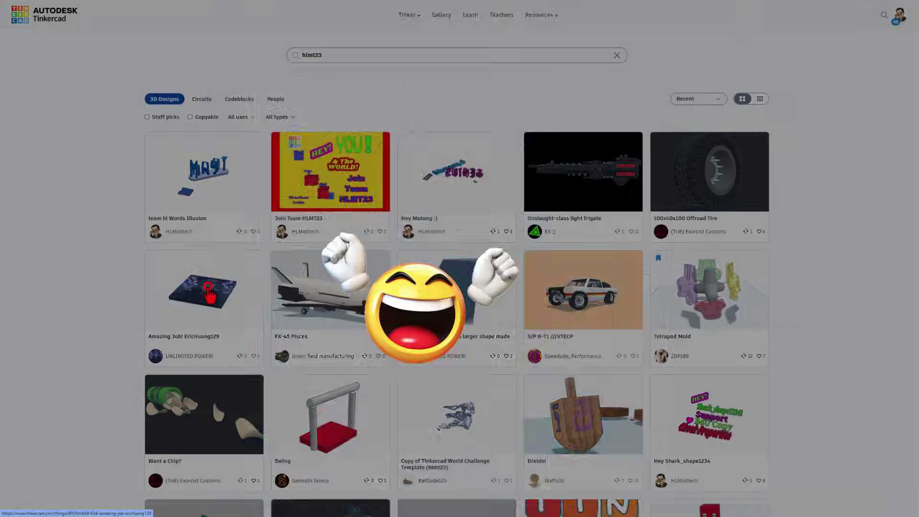
click(208, 287)
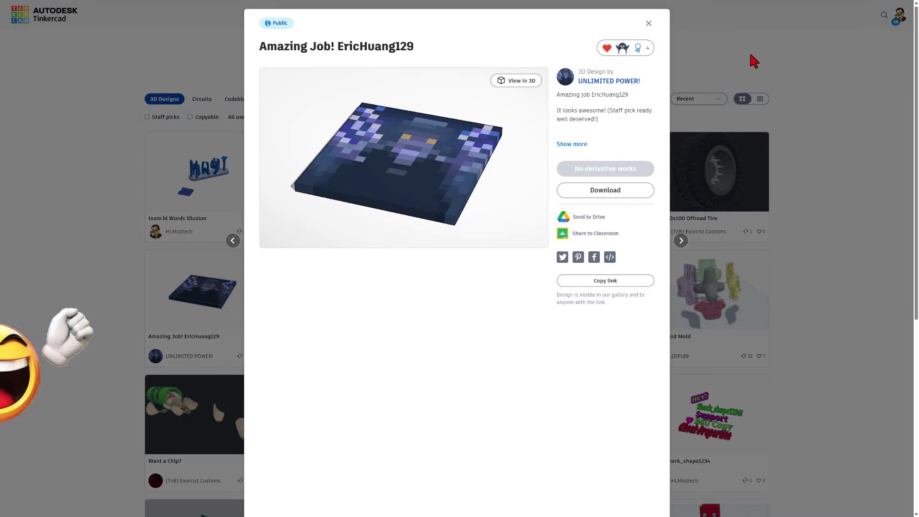